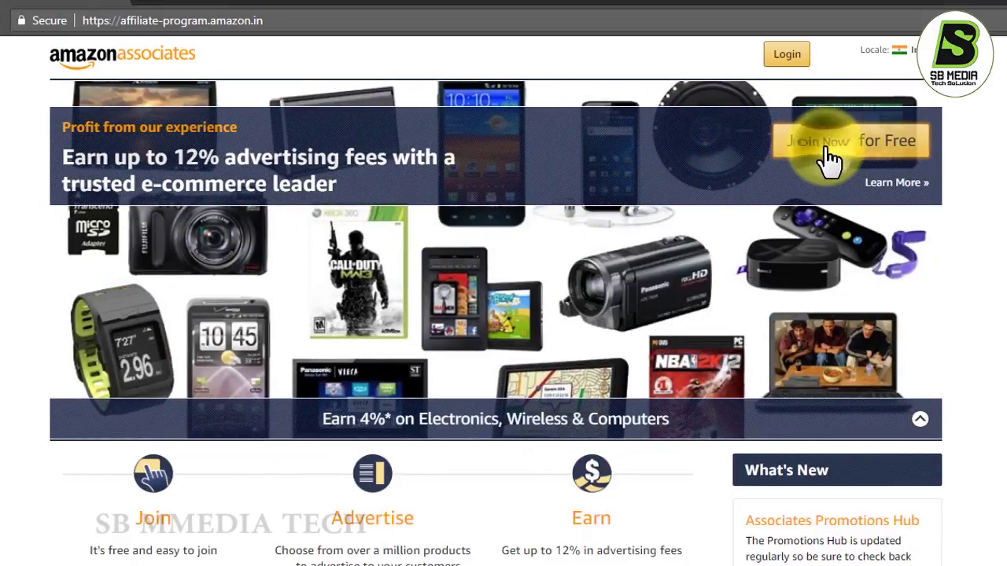
- Start joining the Amazon Associates program for free and choose to create a new Amazon account
left_click(828, 160)
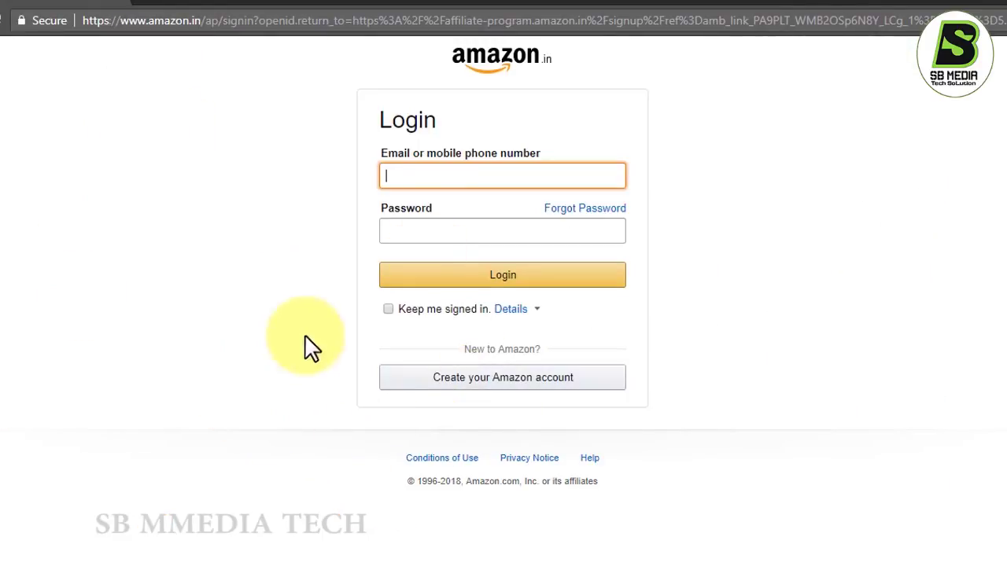
left_click(470, 387)
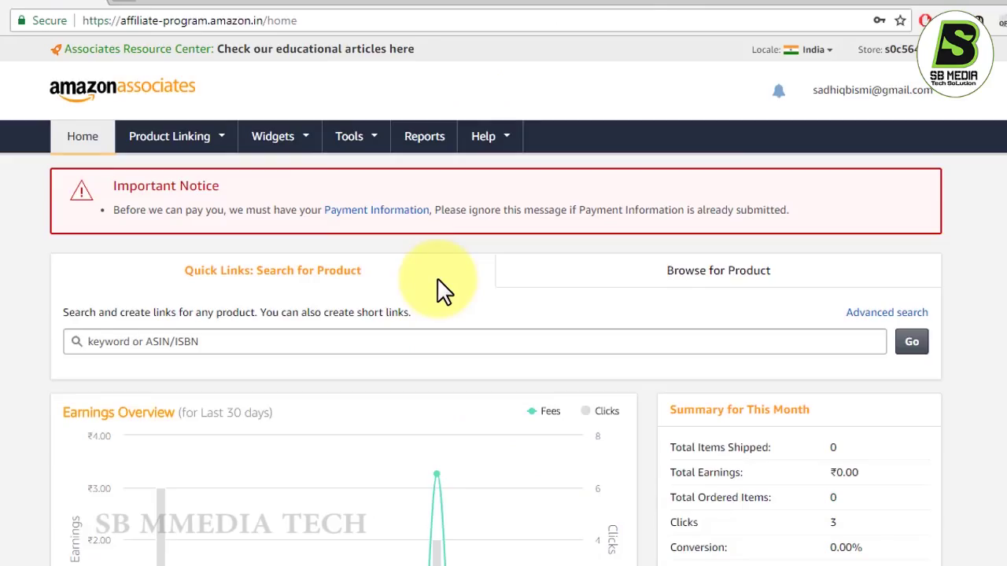
- Open the Payment Information form, choose payment by NEFT and review the tax, bank account and U.S. person fields
left_click(483, 136)
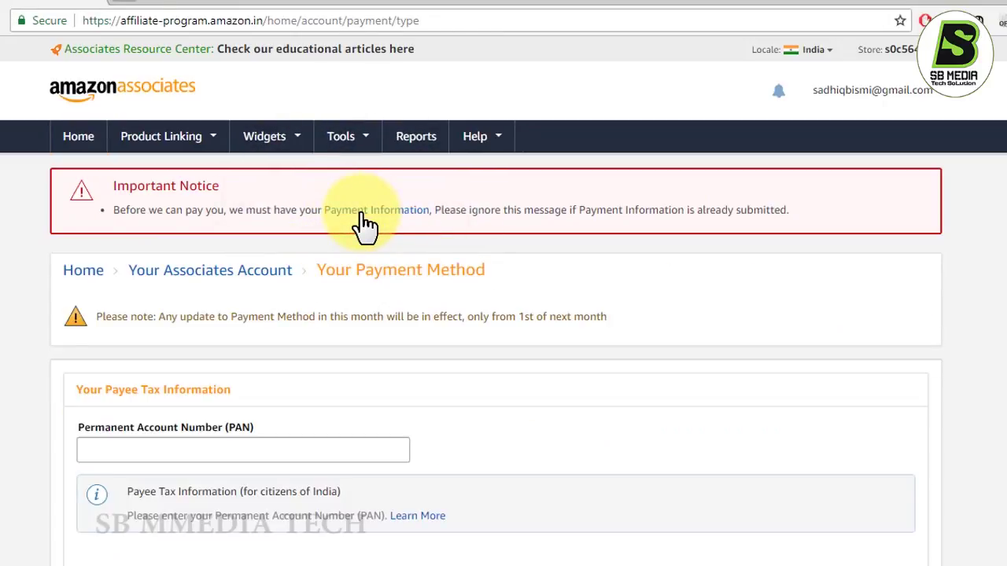
scroll(228, 327, "down", 2)
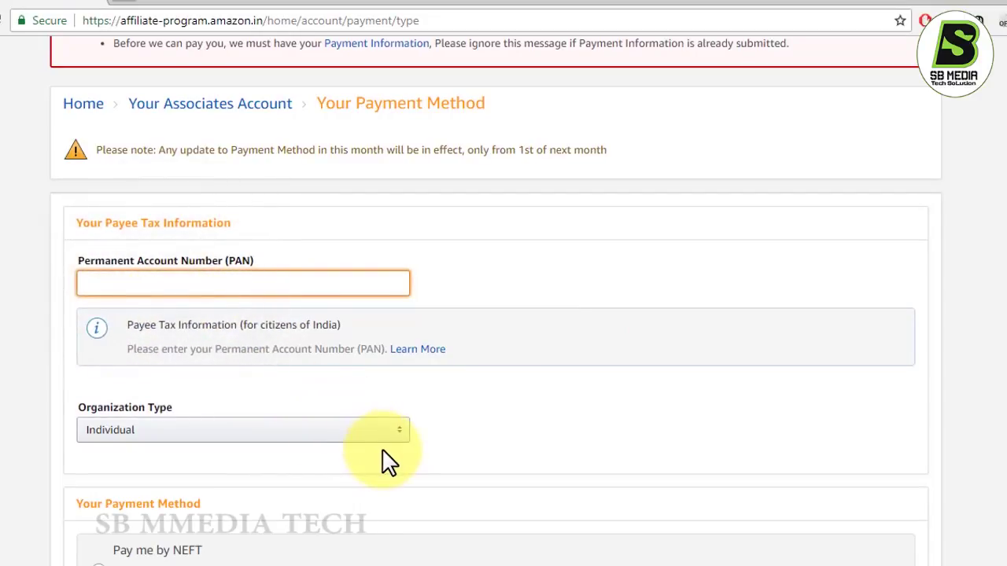
scroll(370, 409, "down", 1)
scroll(196, 440, "down", 2)
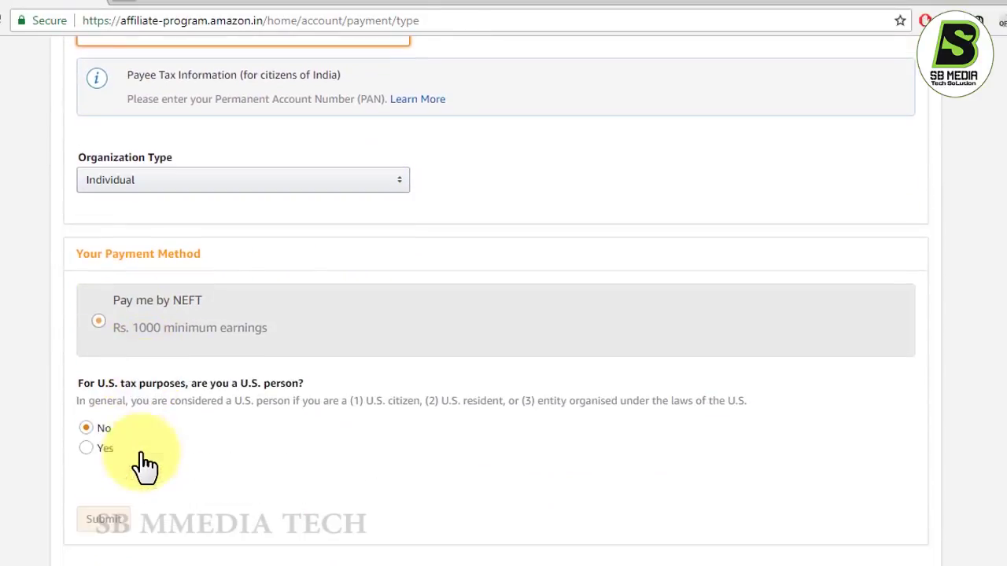
left_click(99, 322)
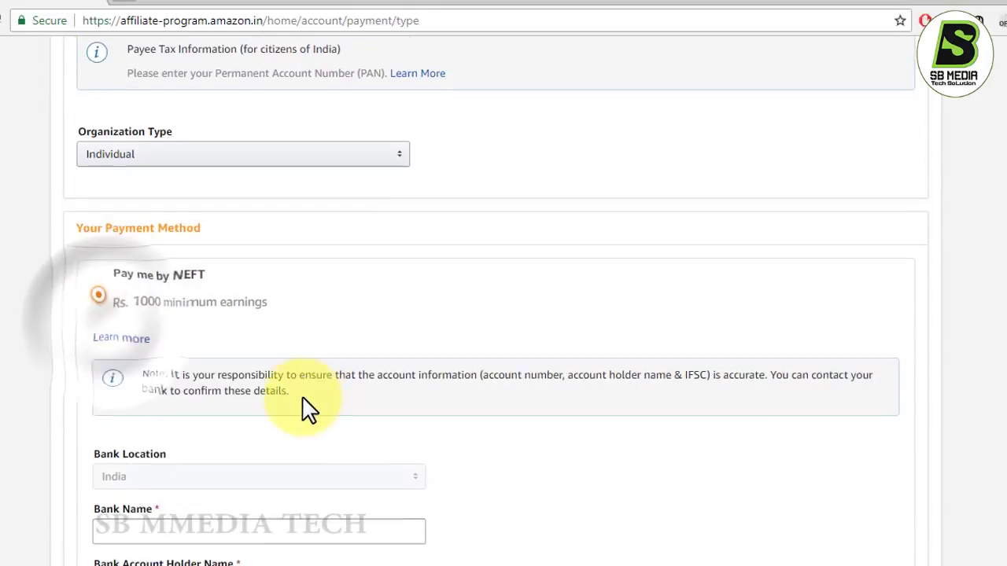
scroll(158, 353, "down", 3)
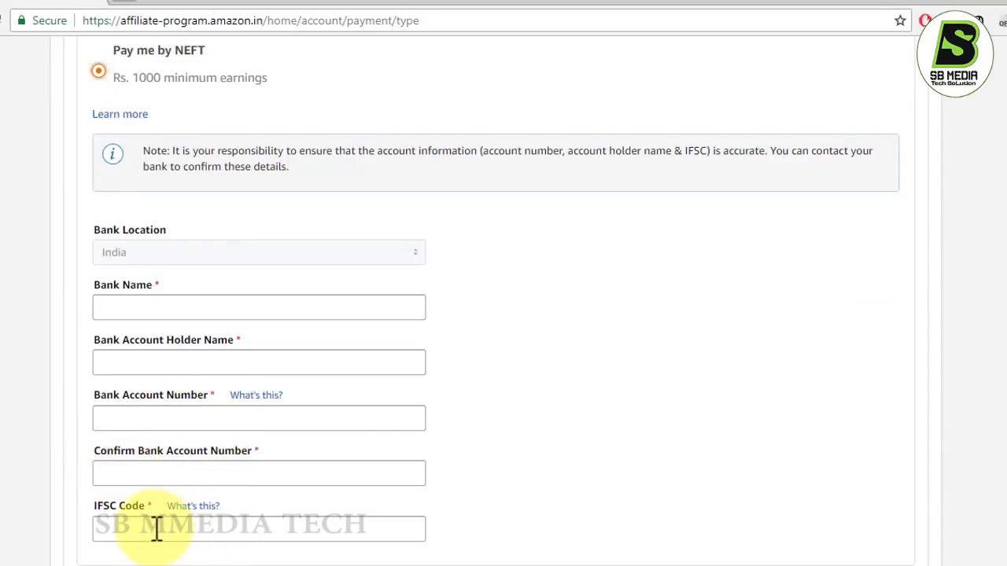
scroll(156, 529, "down", 4)
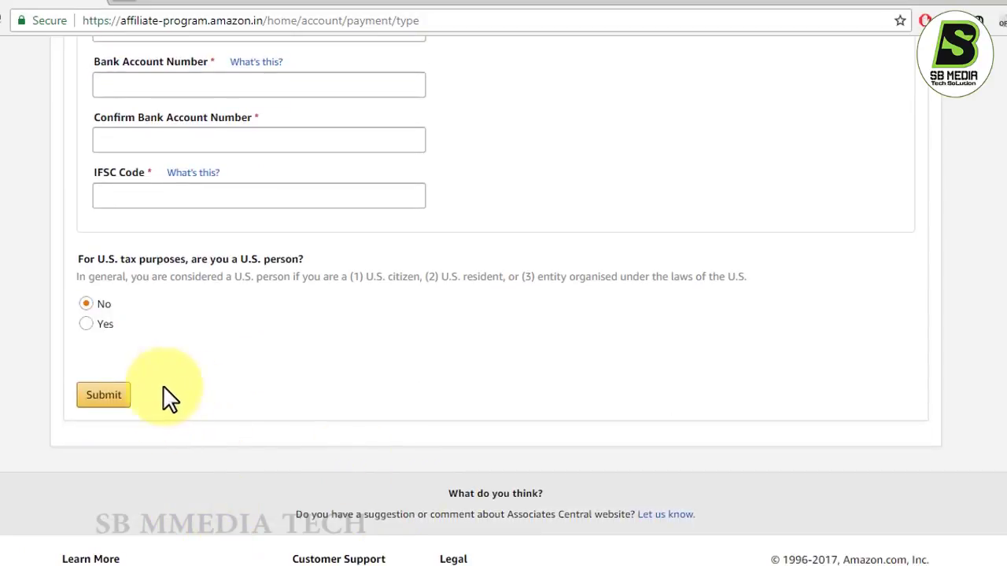
scroll(8, 378, "up", 10)
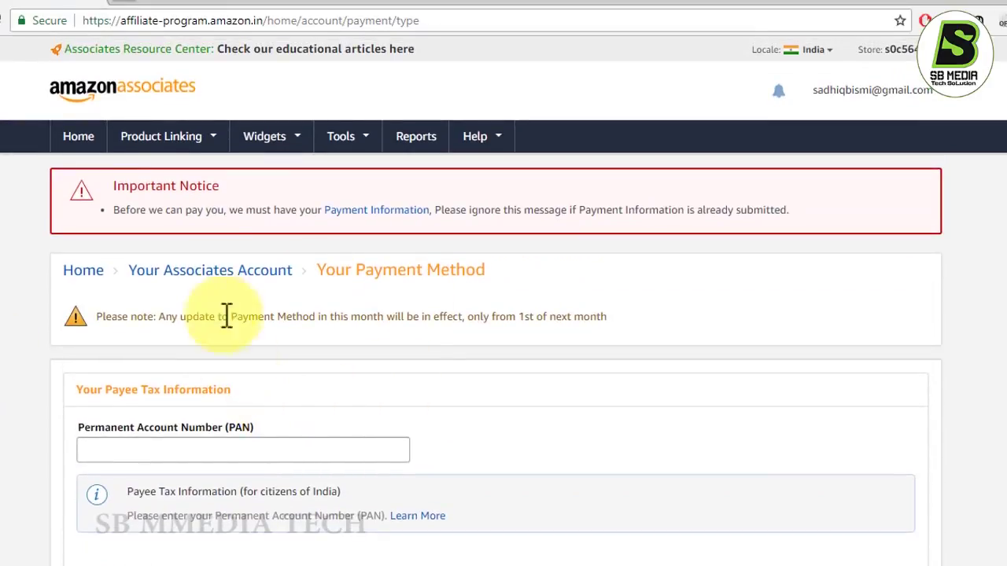
- Return to the Associates home page and examine the Earnings Overview chart for the last 30 days
left_click(89, 152)
scroll(32, 397, "down", 2)
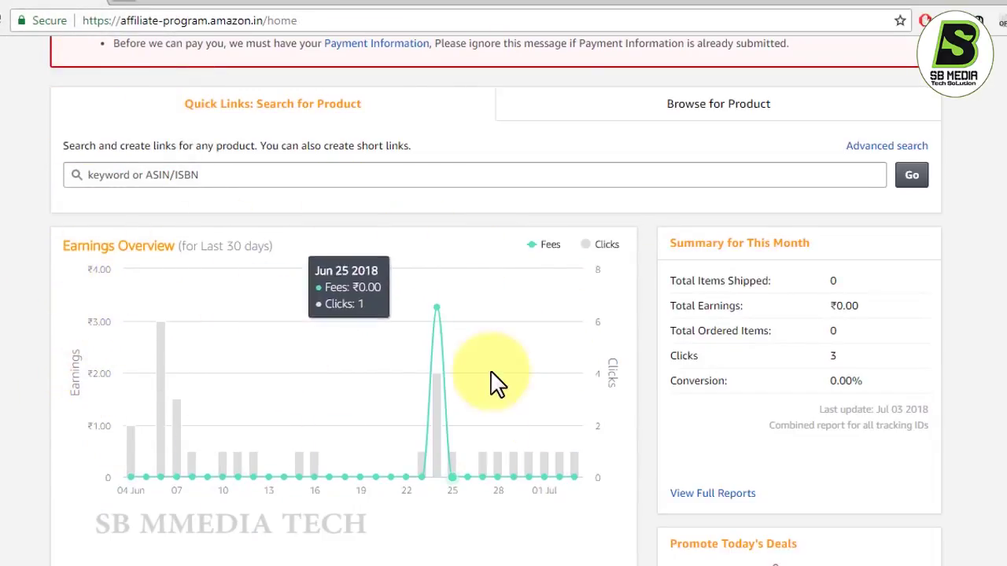
scroll(440, 386, "down", 1)
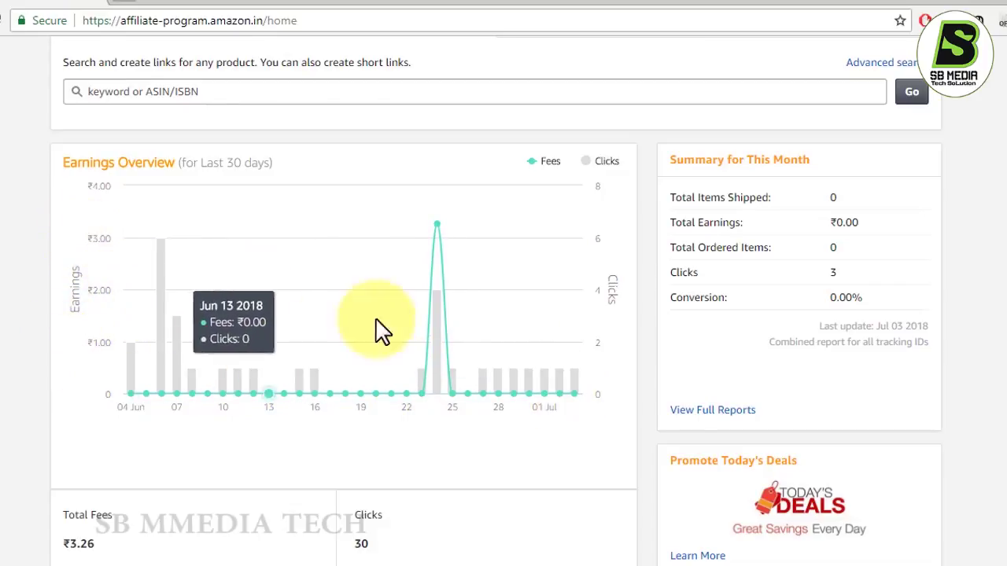
- Open the full reports and examine this year's clicks, ordered items, shipped items and returned items
left_click(702, 420)
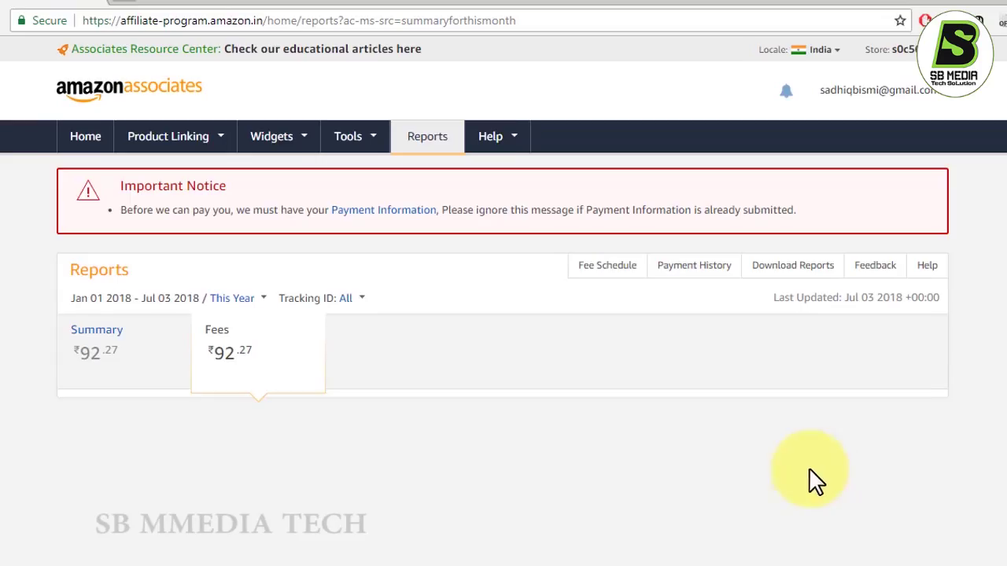
scroll(31, 348, "down", 2)
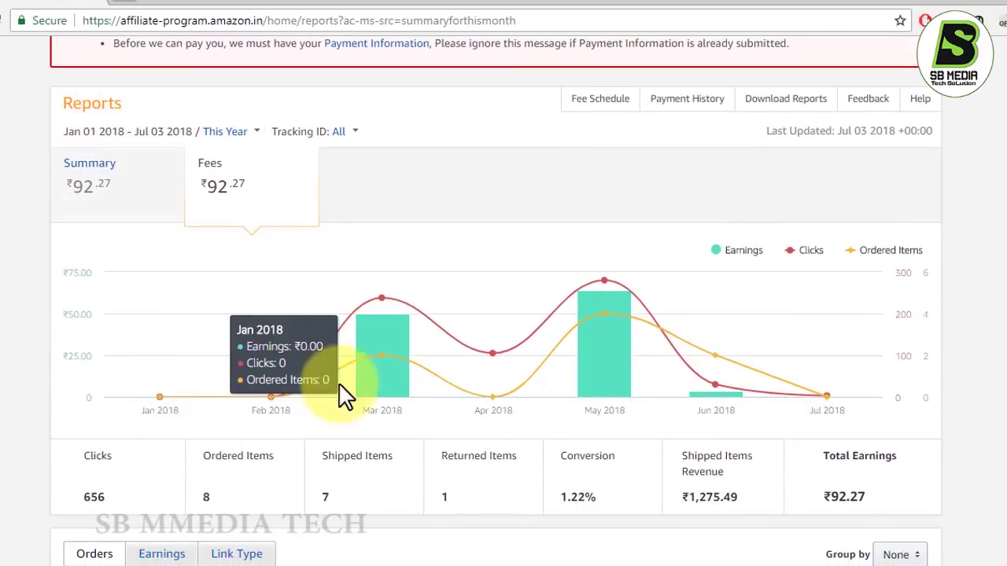
scroll(6, 391, "down", 1)
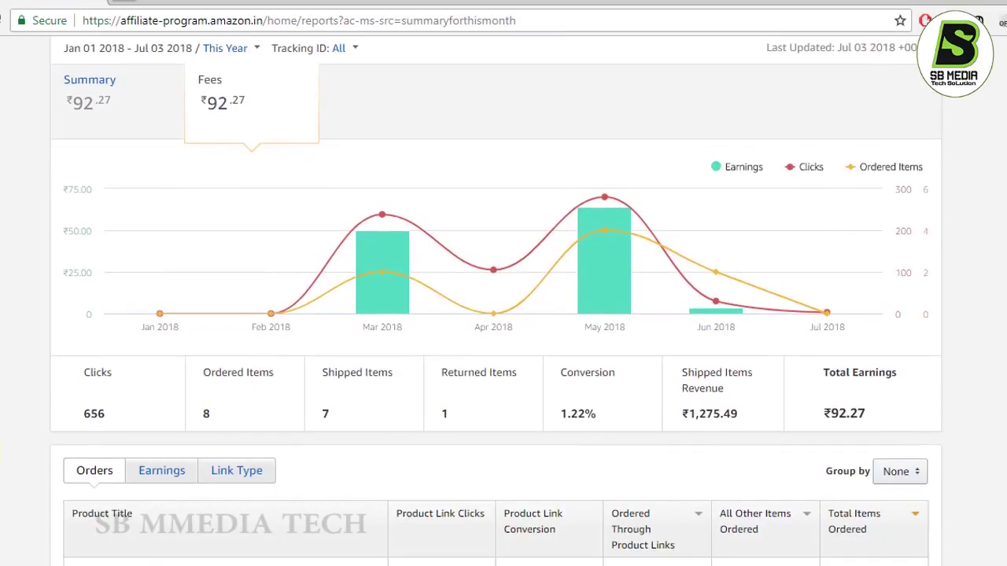
double_click(93, 414)
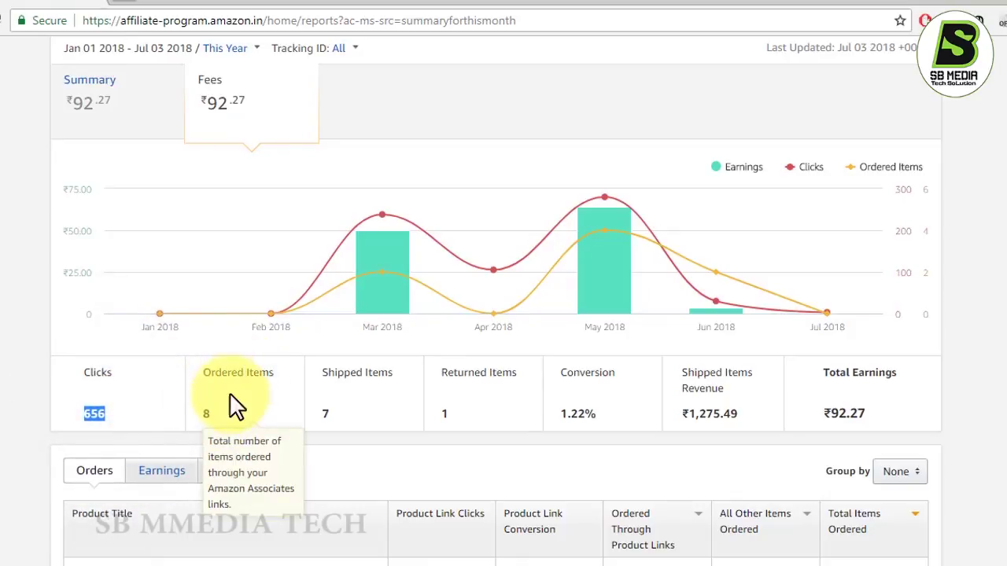
left_click_drag(198, 411, 209, 409)
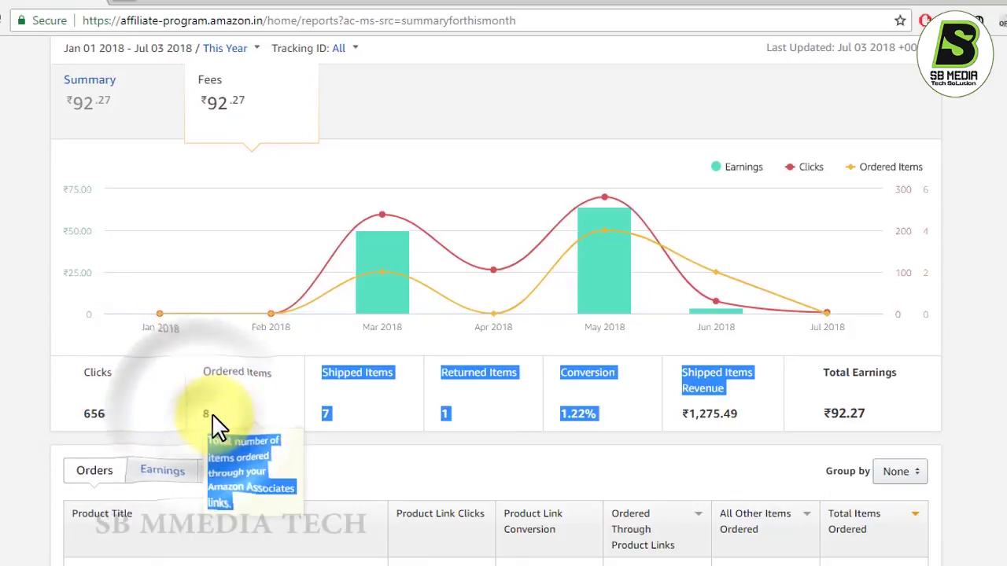
left_click(224, 415)
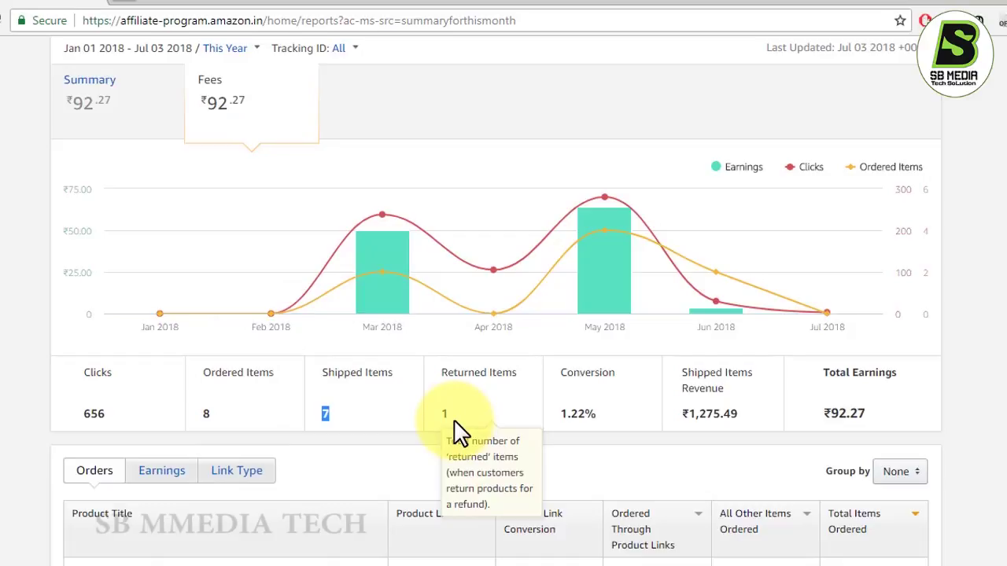
left_click_drag(479, 415, 448, 412)
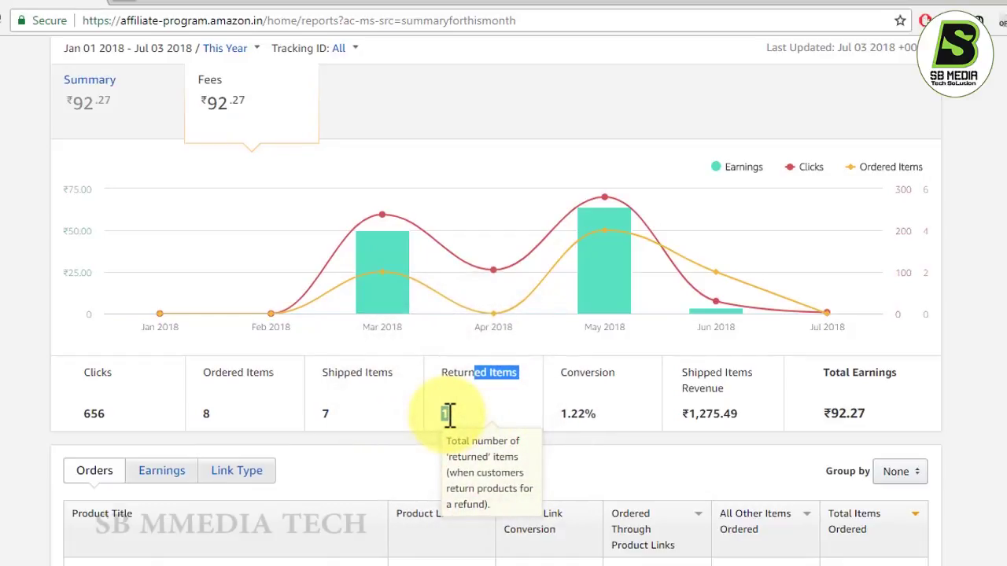
- Examine the report's total earnings, shipped items revenue and the list of ordered products
scroll(448, 414, "down", 2)
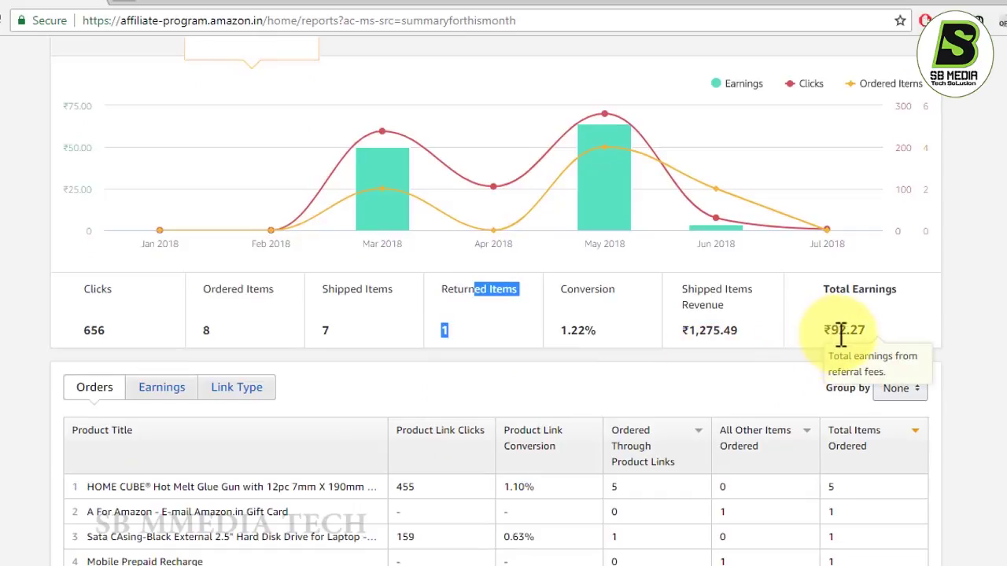
mouse_move(839, 332)
left_mouse_down()
mouse_move(851, 322)
mouse_move(859, 330)
left_mouse_up()
scroll(848, 318, "down", 2)
scroll(849, 326, "down", 3)
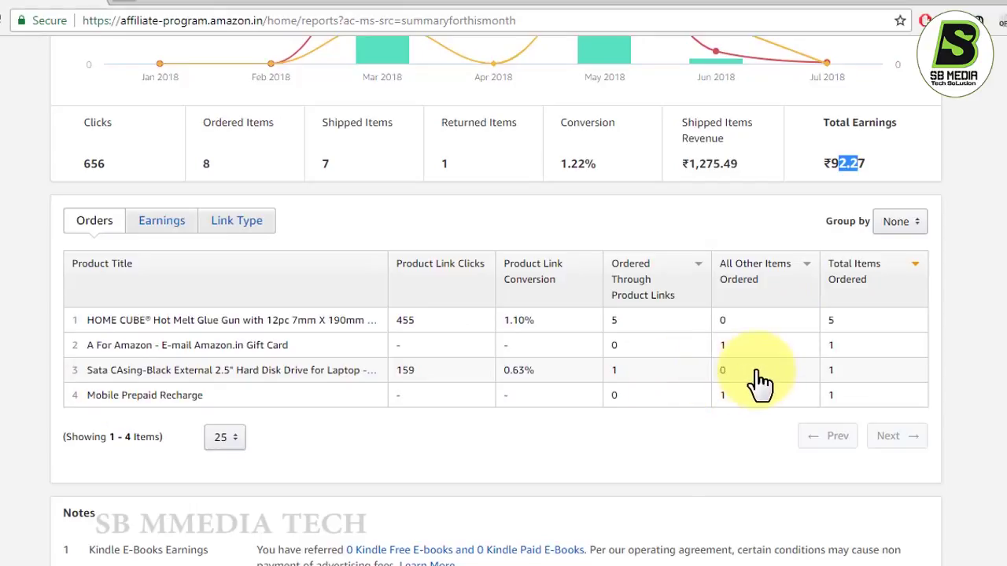
scroll(456, 417, "up", 2)
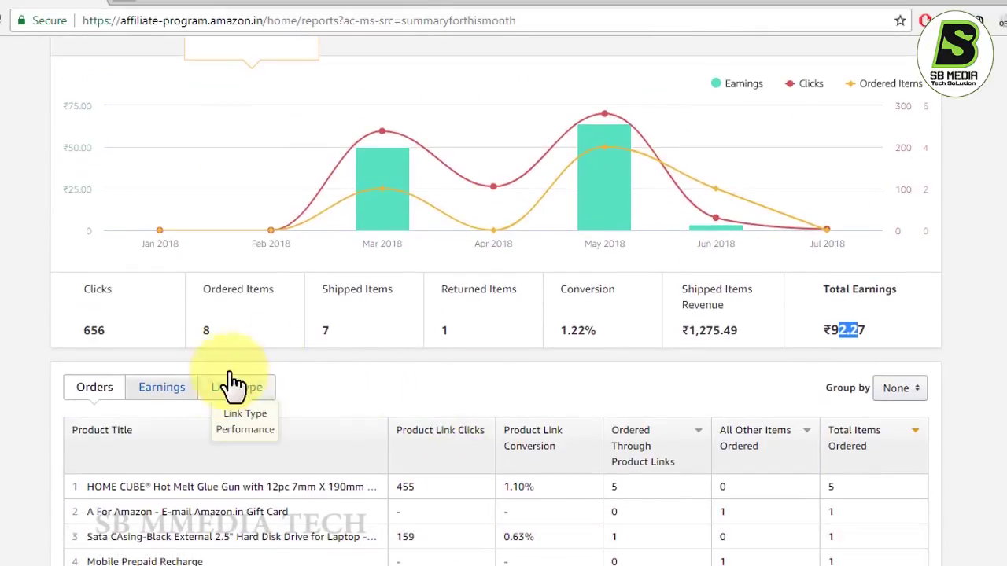
left_click_drag(688, 334, 721, 338)
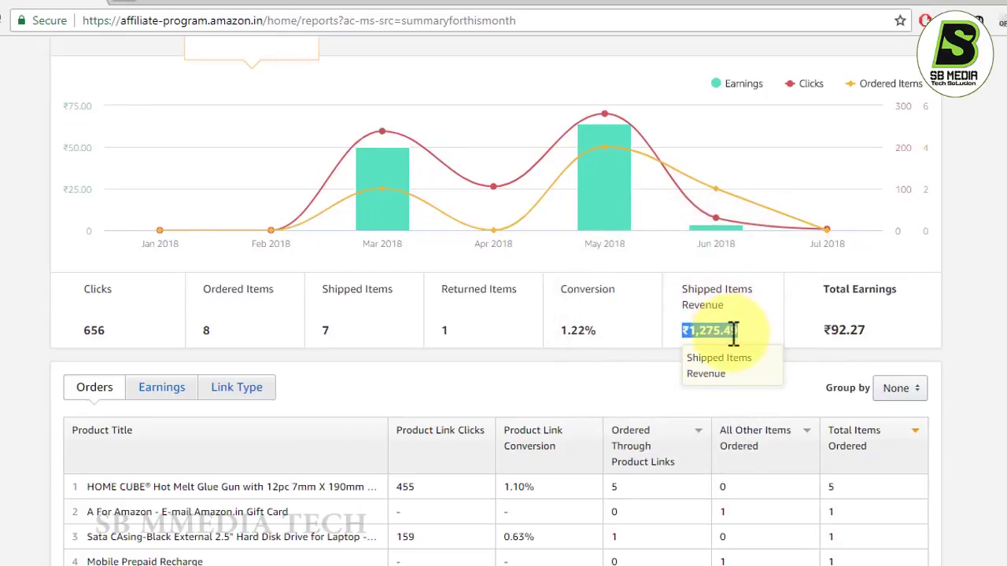
double_click(837, 330)
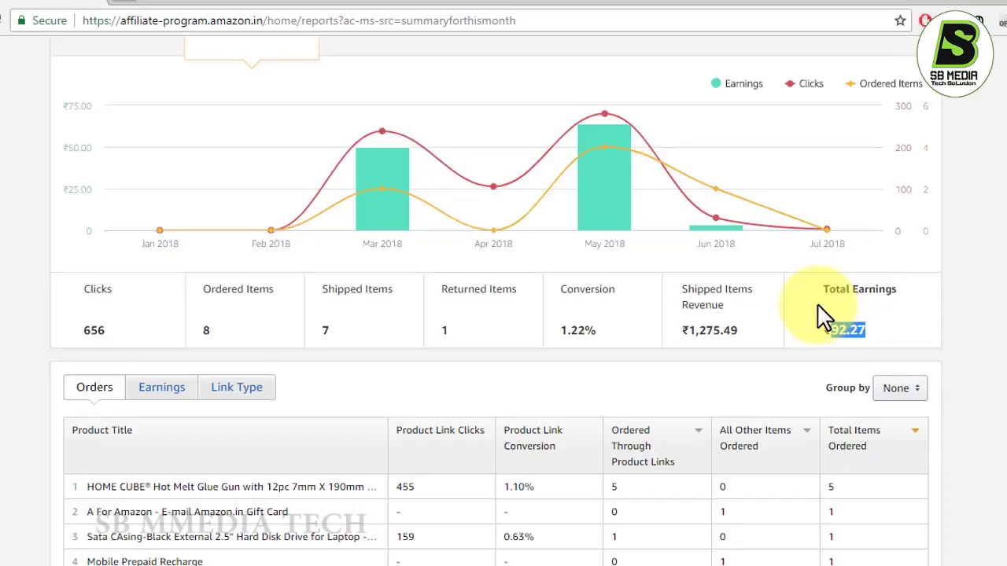
scroll(512, 338, "up", 2)
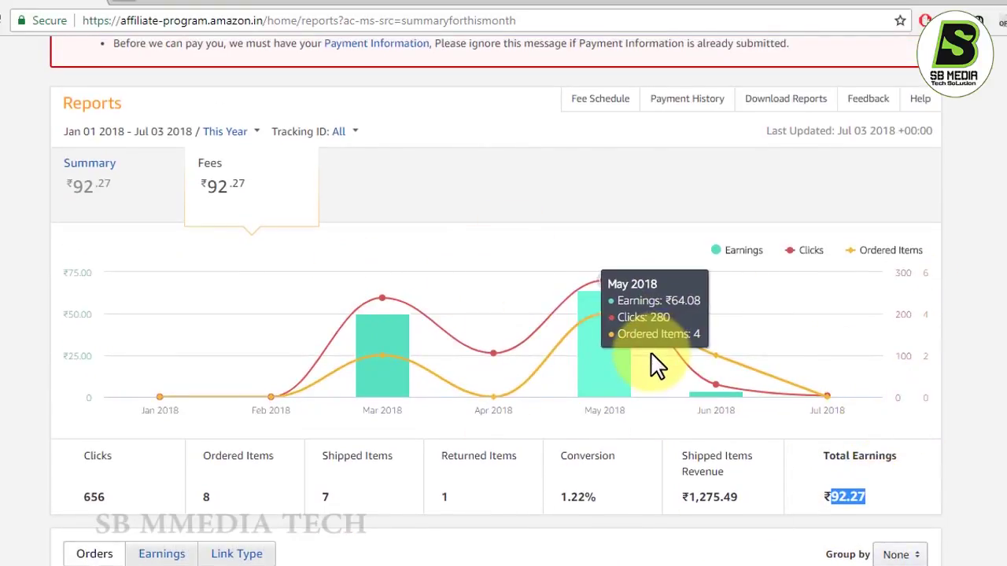
scroll(652, 364, "up", 2)
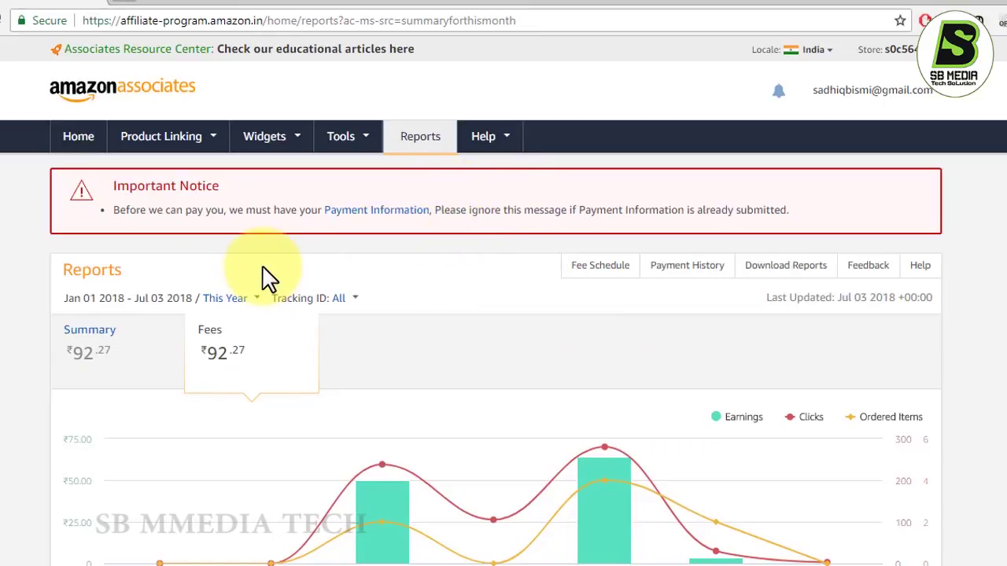
- Return to the Associates home page and open the Product Links page for building a product link
left_click(70, 145)
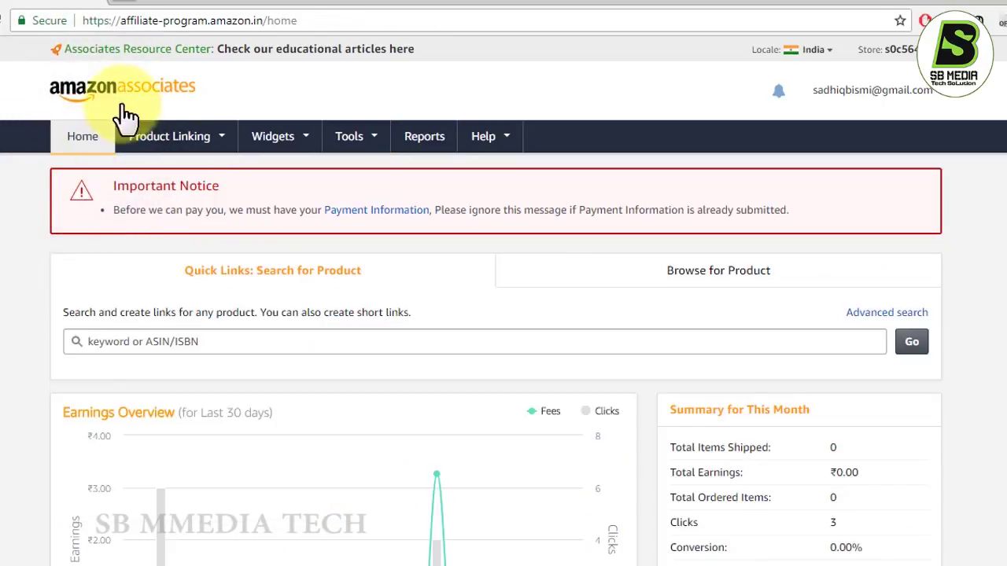
left_click(168, 135)
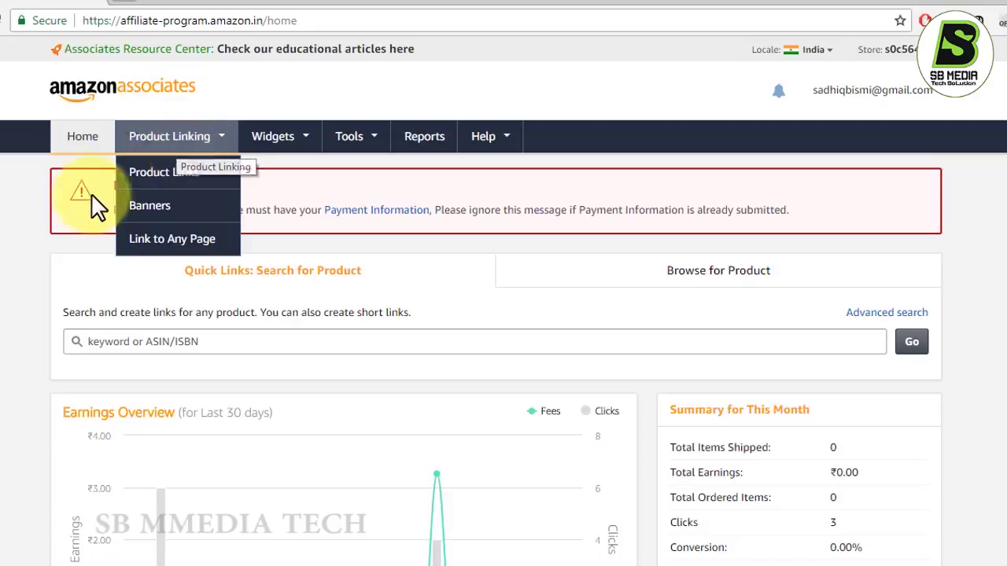
mouse_move(178, 149)
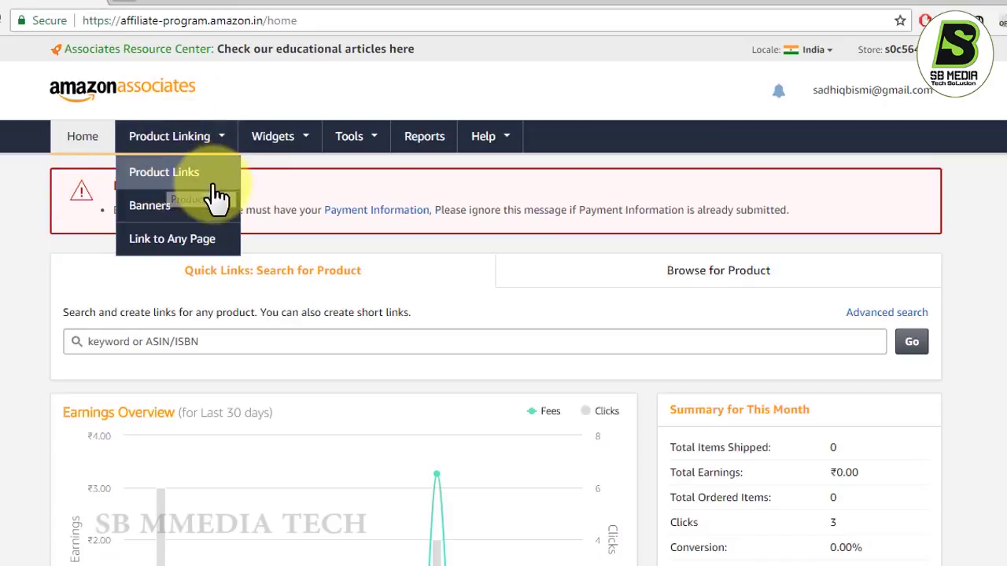
left_click(164, 184)
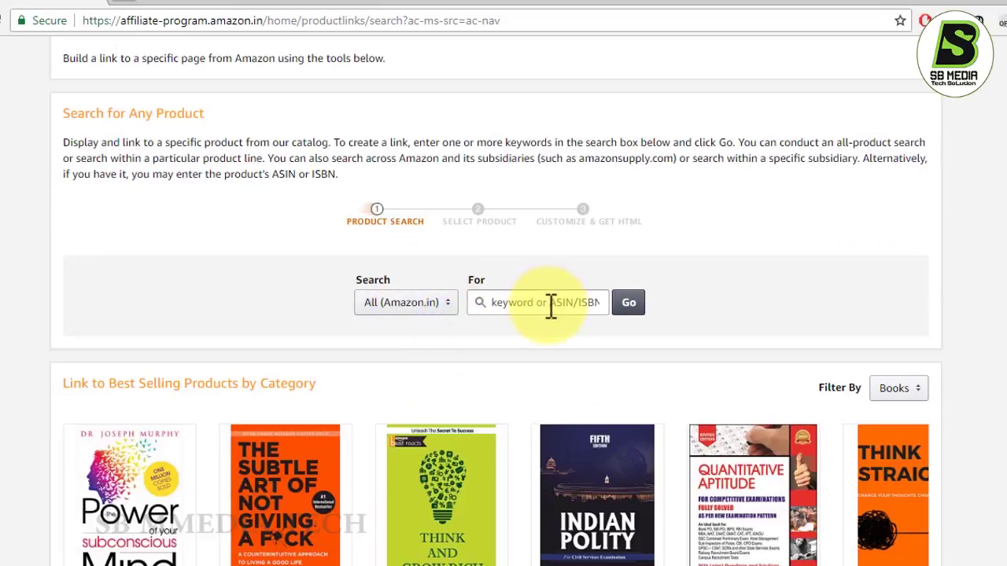
- Search the Computers category, refined to Laptops, for "samsung" in the product link search
left_click(443, 315)
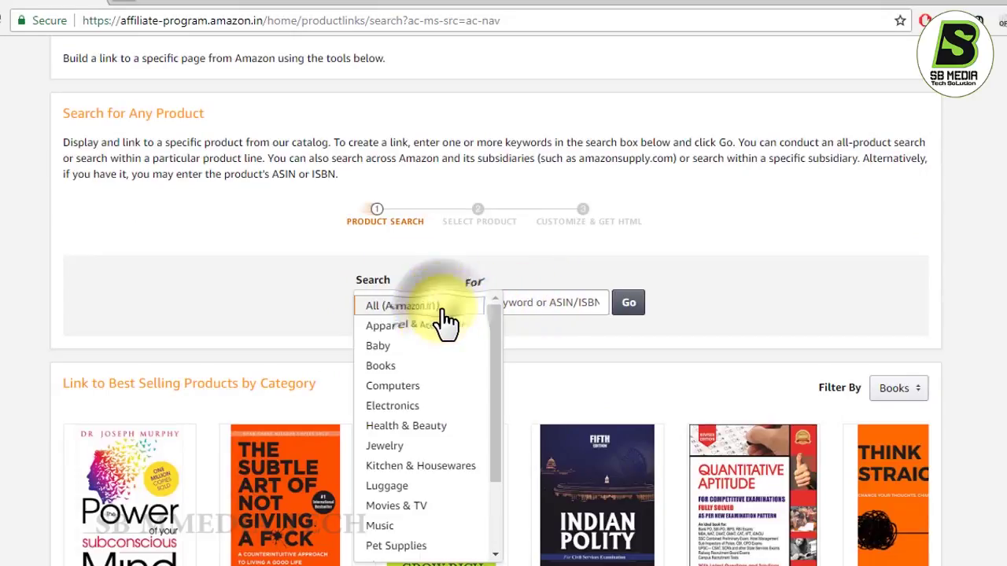
left_click(401, 387)
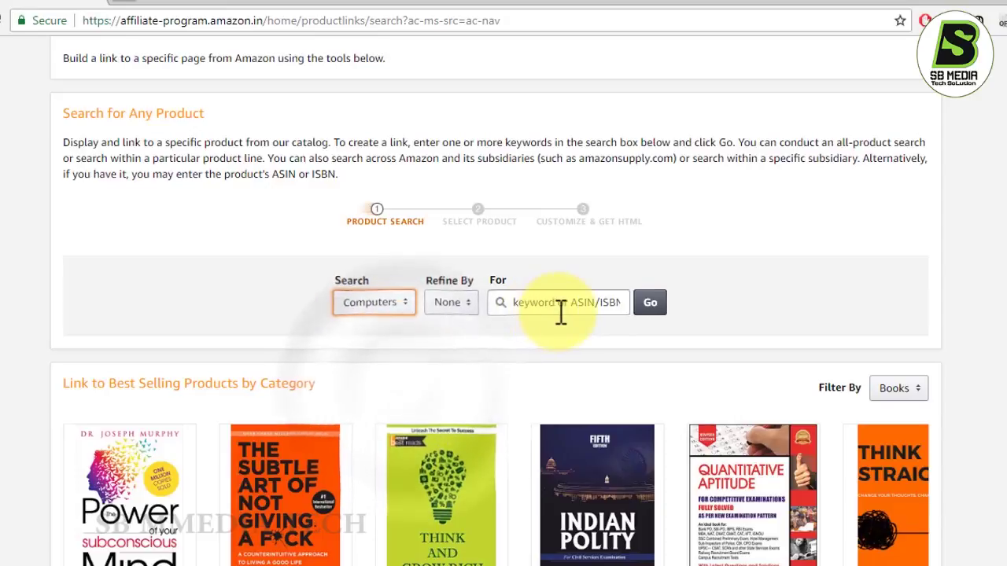
left_click(452, 309)
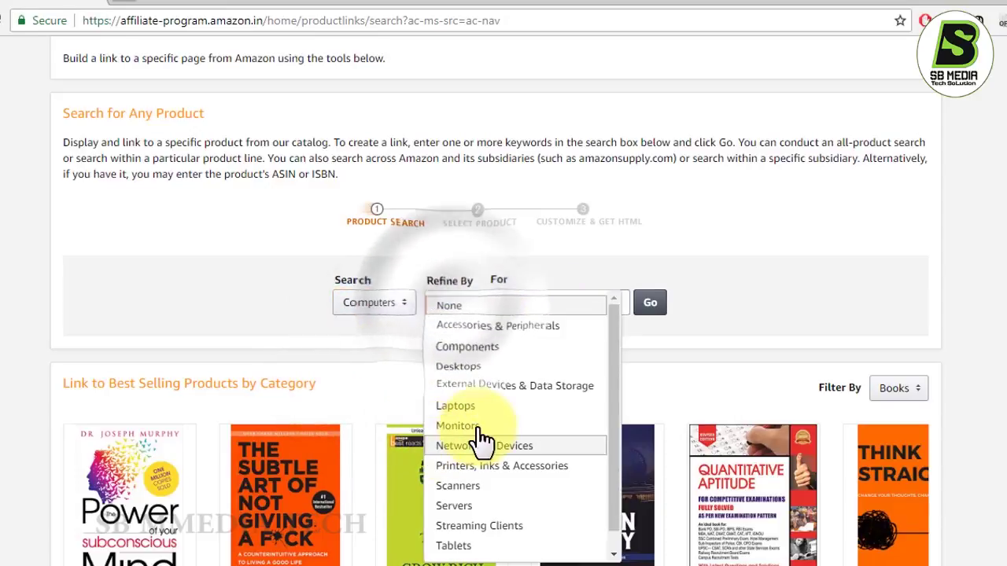
left_click(472, 405)
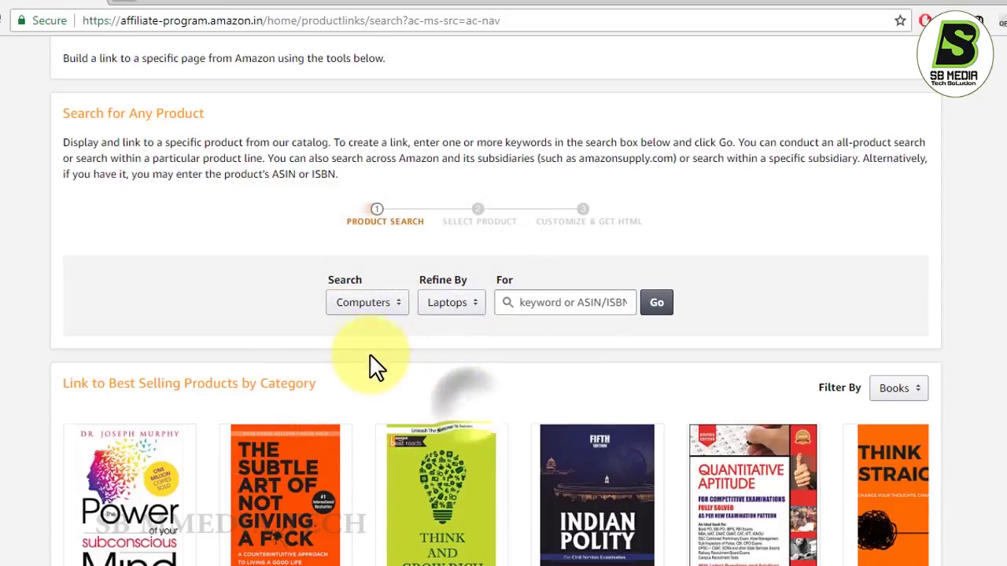
left_click(601, 303)
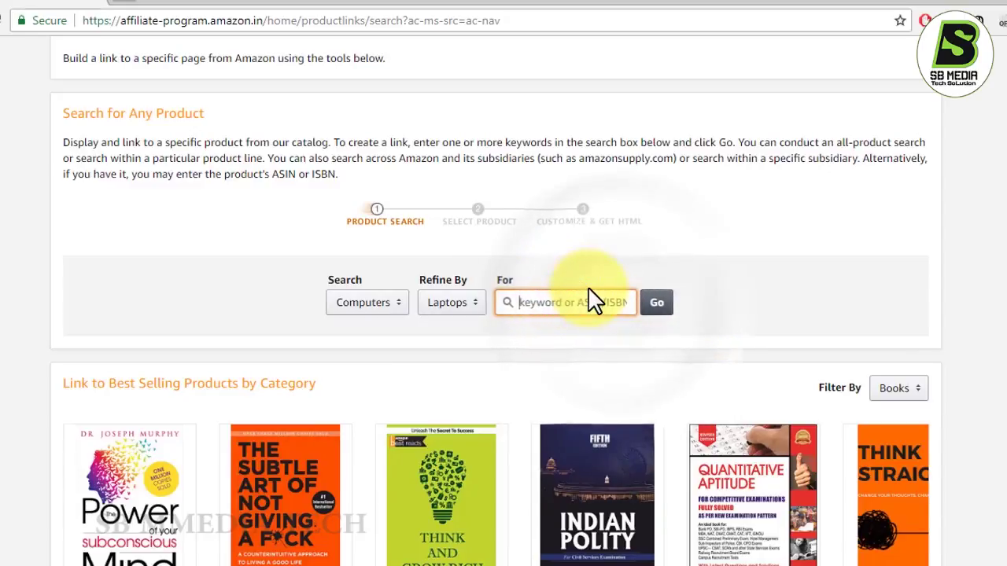
type("sas")
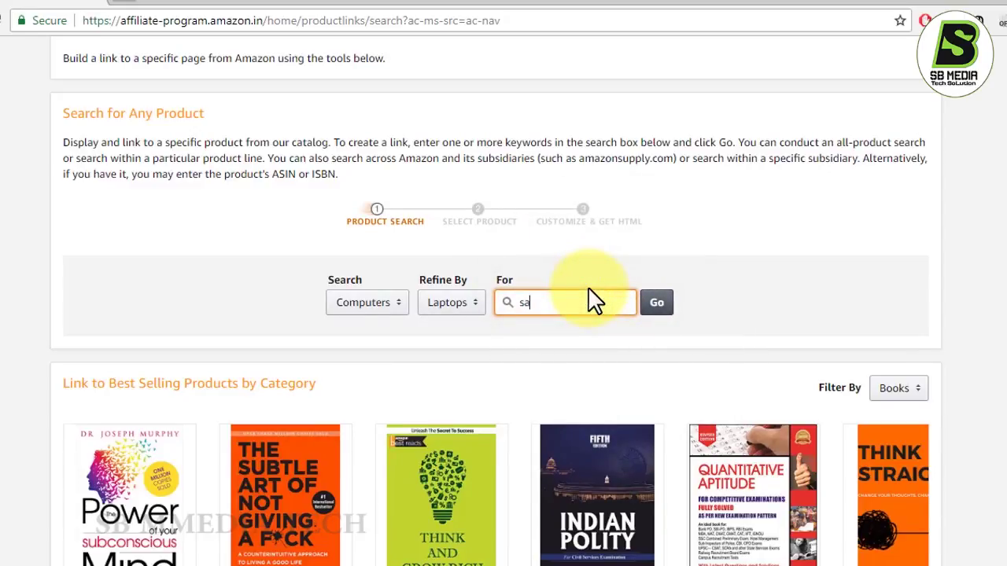
type("msung")
left_click(663, 306)
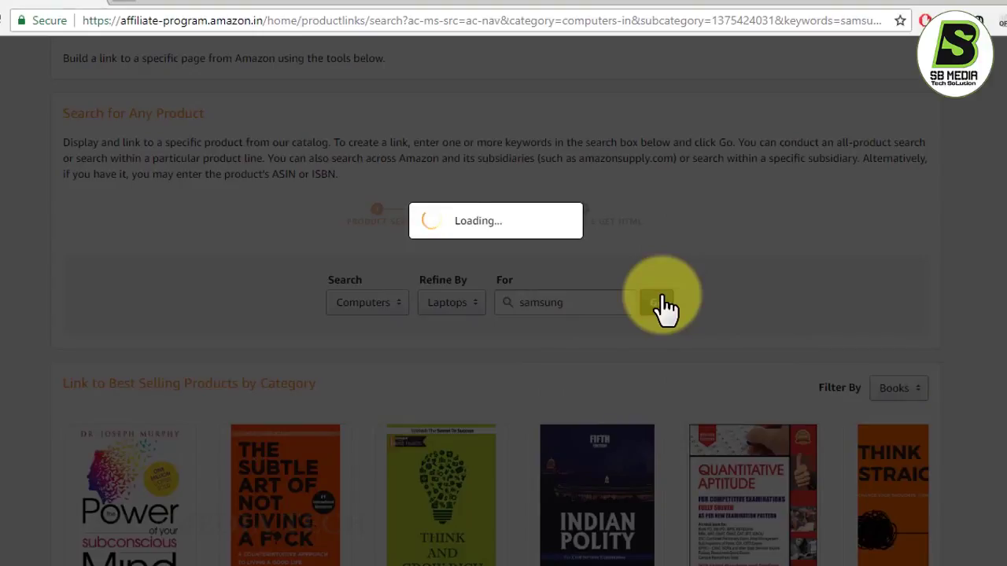
- Create a text link for the SAMSUNG 15.0" 16GB Notebook 9 laptop and shorten its URL with amzn.to
scroll(200, 428, "down", 3)
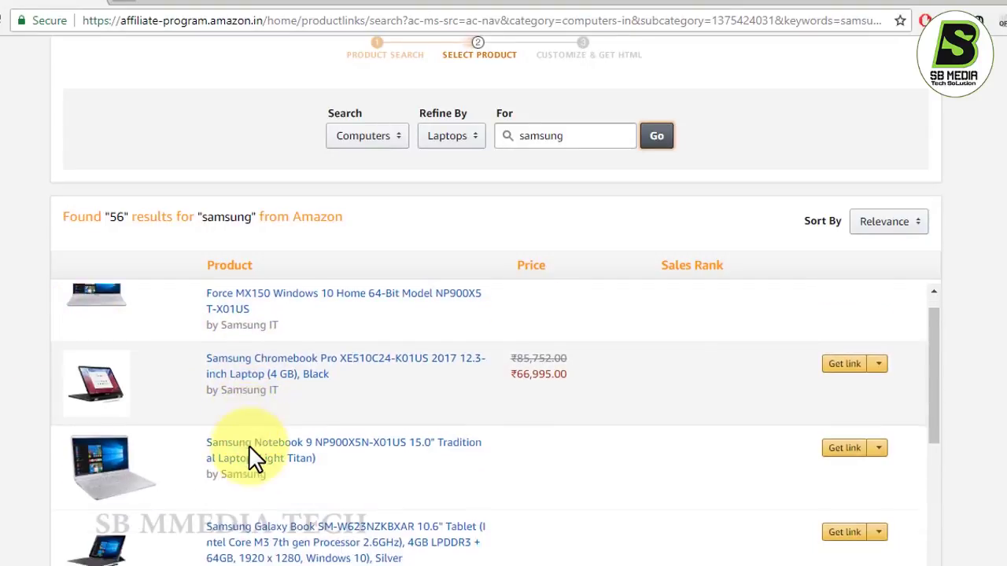
scroll(208, 489, "up", 3)
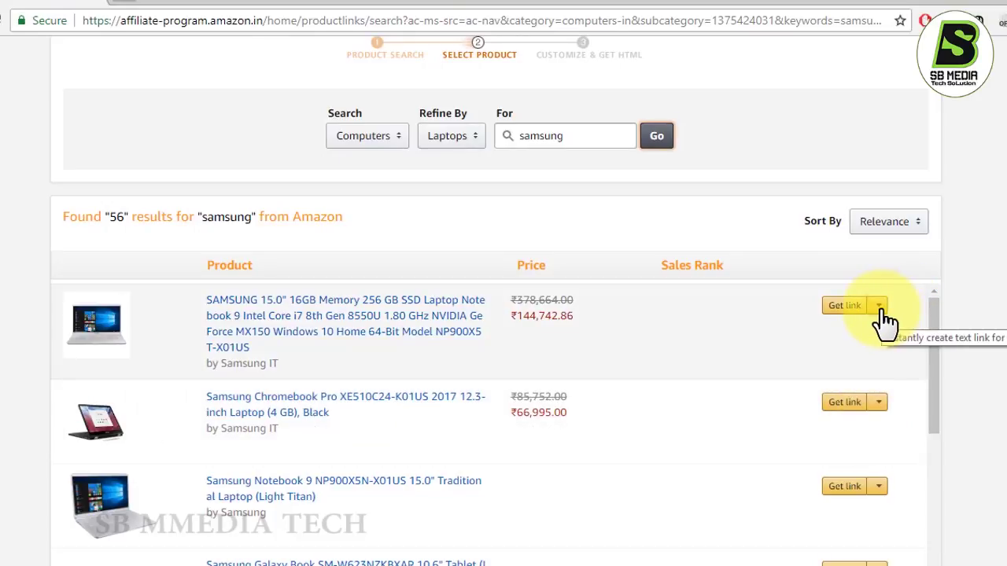
left_click(879, 309)
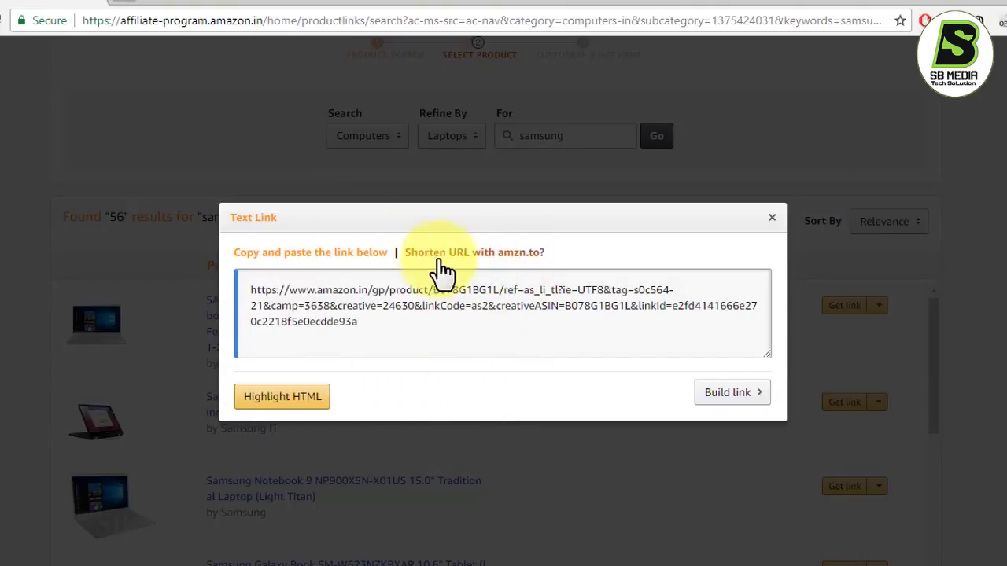
left_click(356, 310)
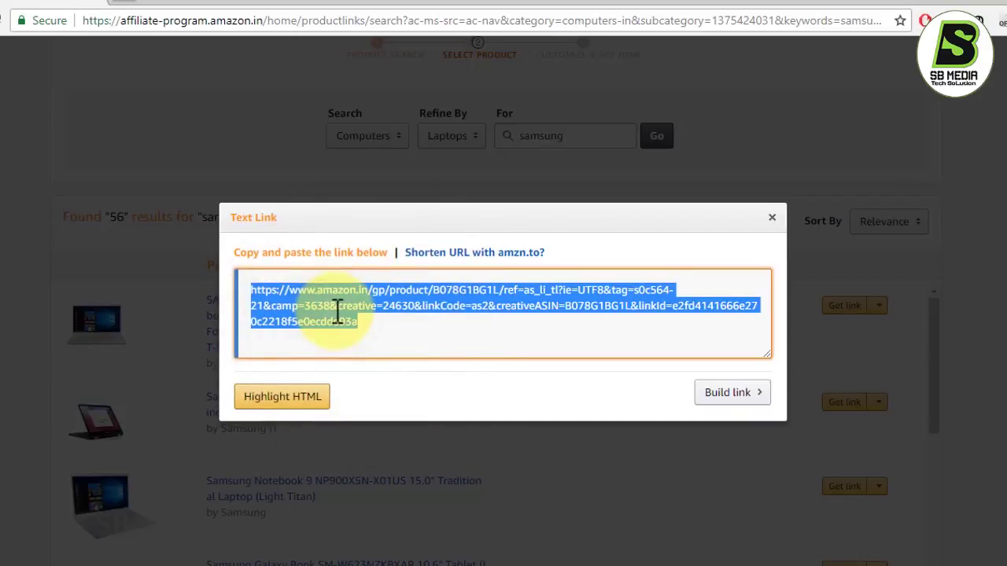
left_click(477, 253)
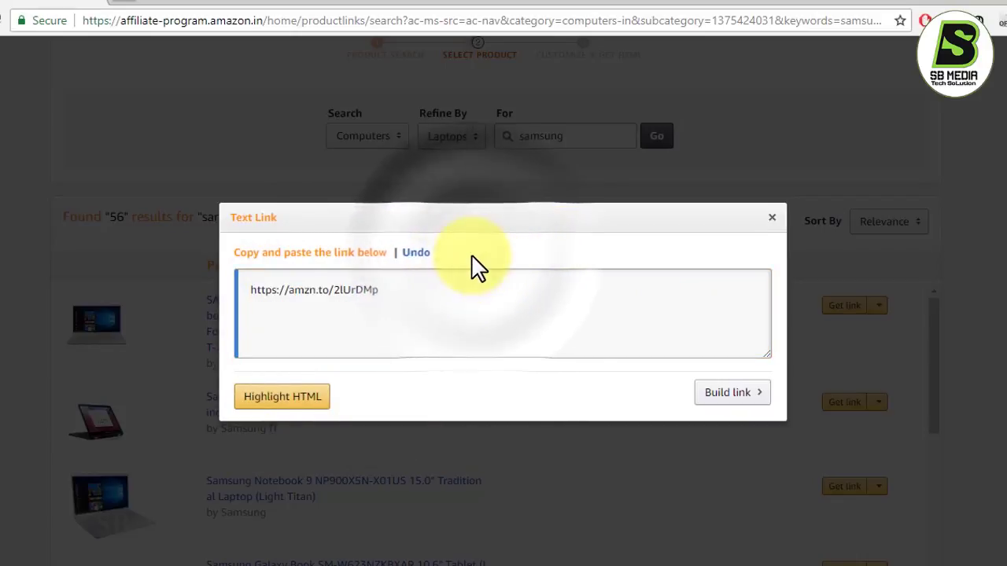
- Copy the shortened amzn.to link and close the Text Link dialog
left_click_drag(384, 291, 250, 291)
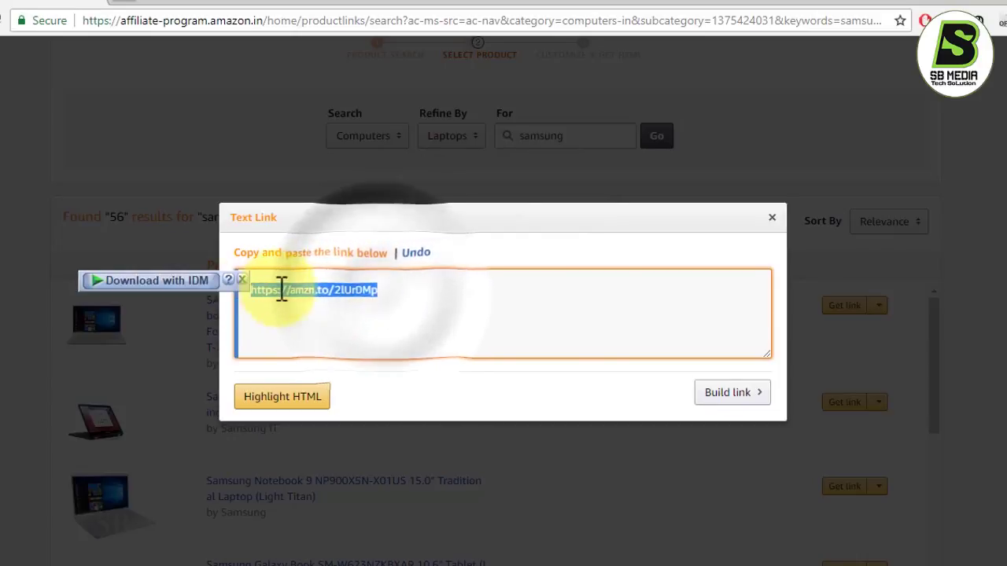
right_click(361, 292)
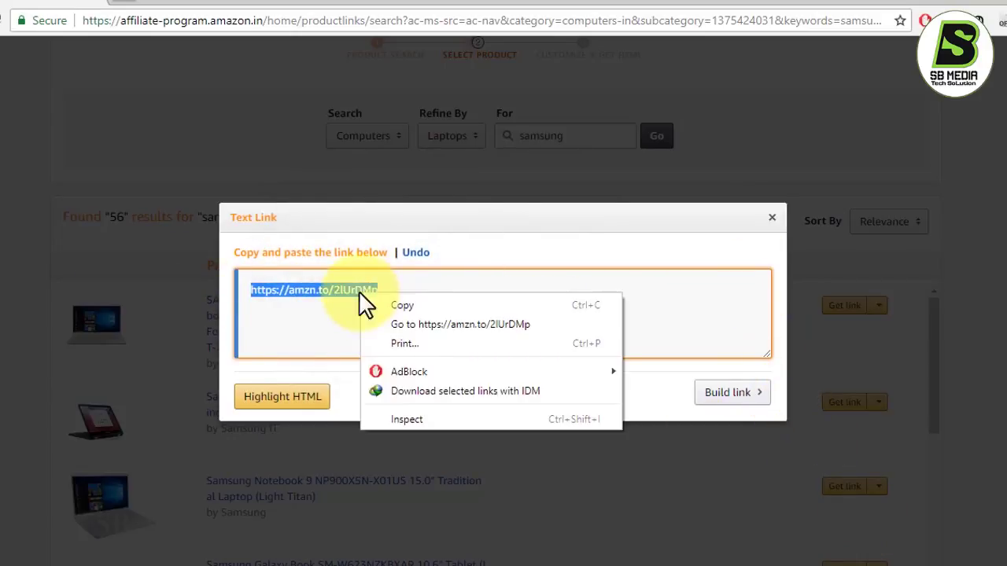
left_click(419, 307)
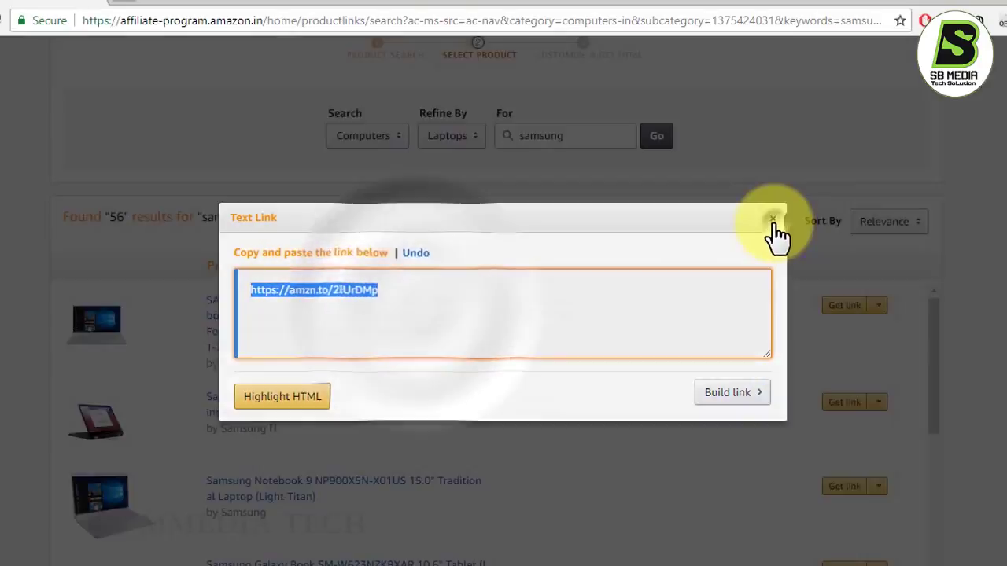
left_click(772, 218)
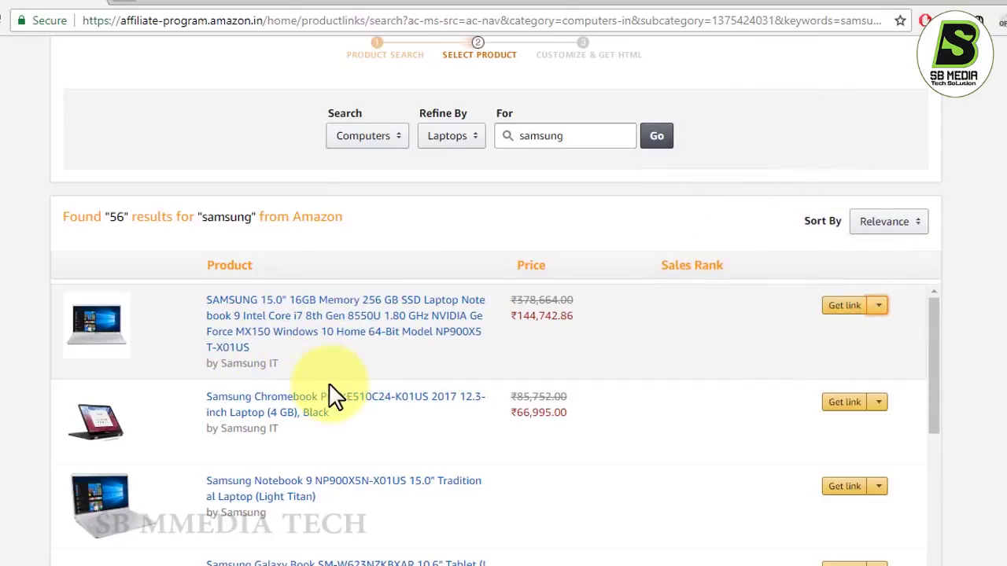
- Open the copied short affiliate link in a new browser tab
left_click(110, 3)
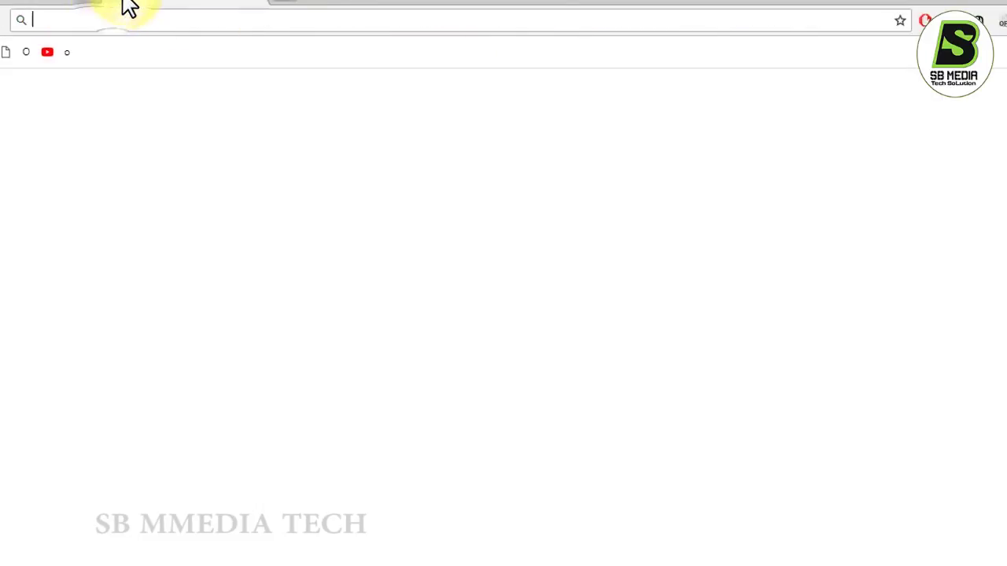
right_click(119, 13)
left_click(143, 95)
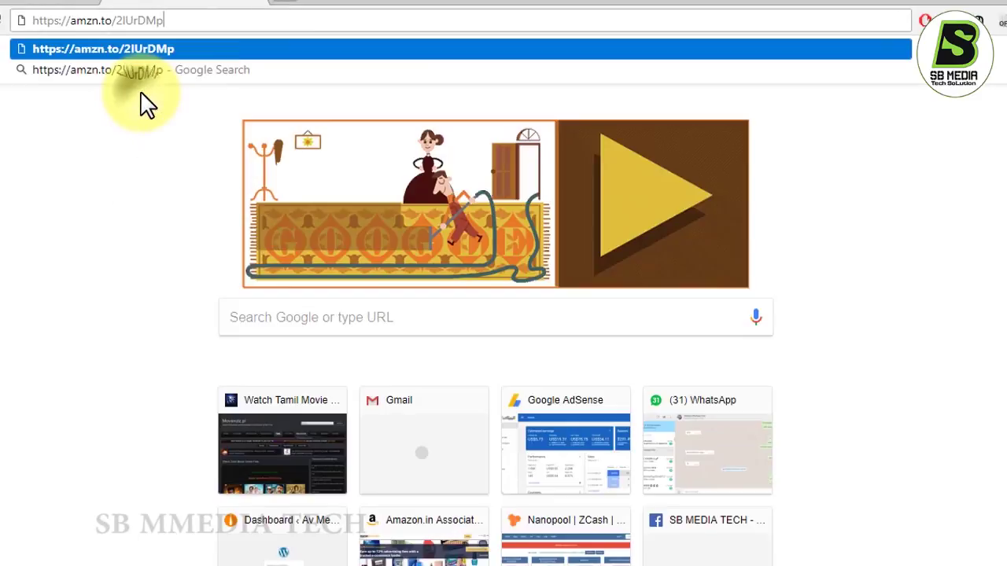
left_click(142, 49)
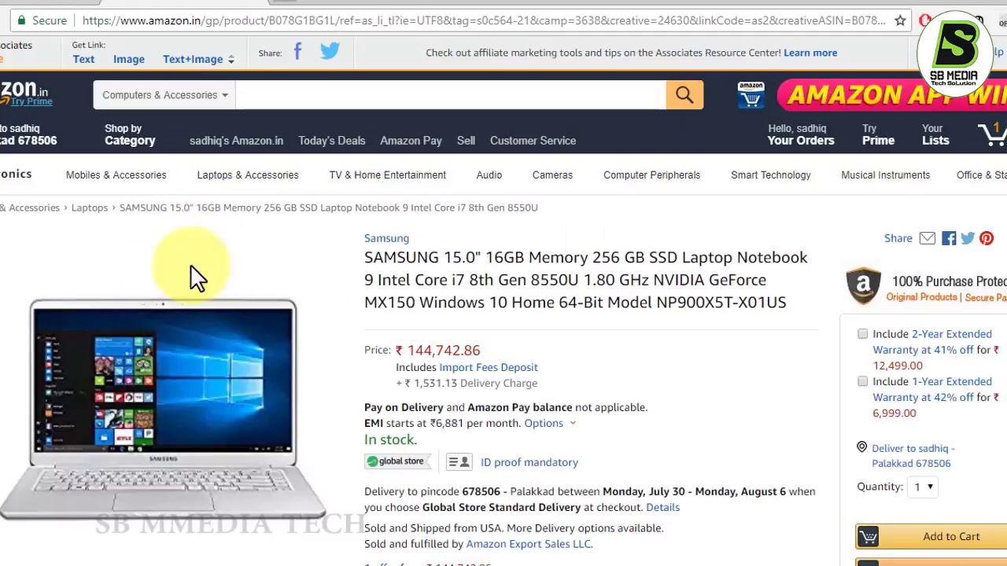
- Examine the Samsung laptop's product page, including its price, specifications and purchase options
scroll(370, 279, "down", 3)
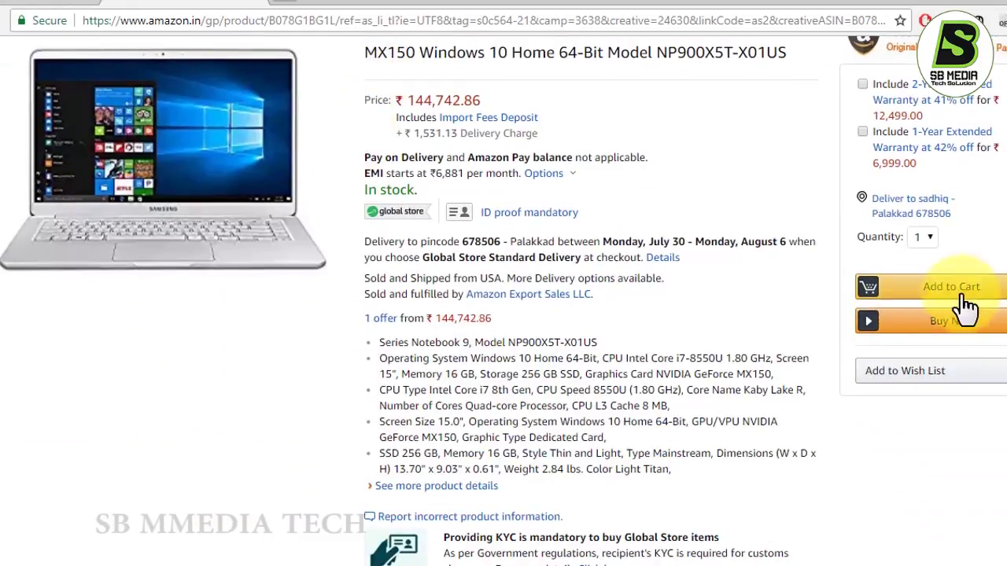
scroll(316, 381, "down", 2)
scroll(321, 386, "up", 4)
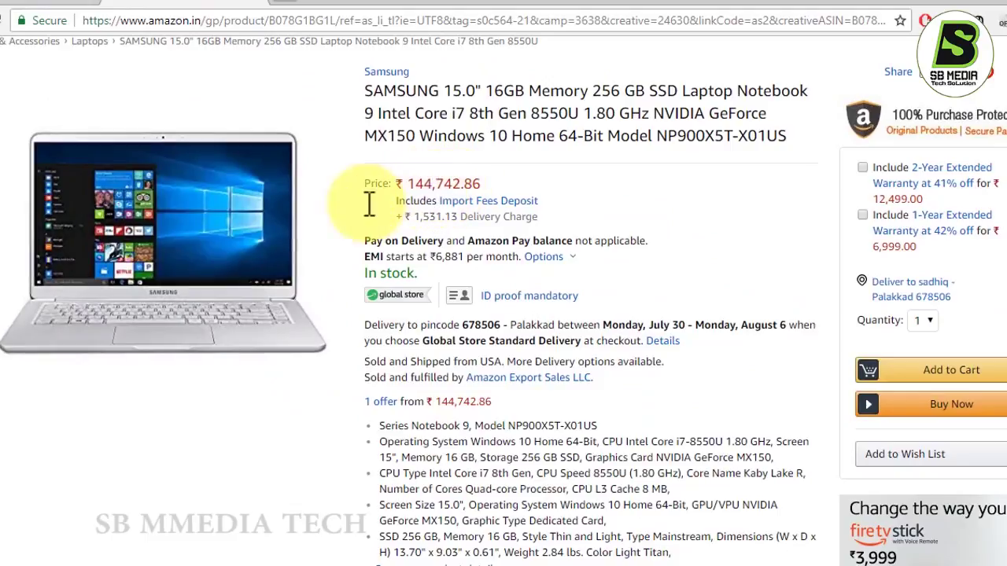
scroll(401, 252, "up", 2)
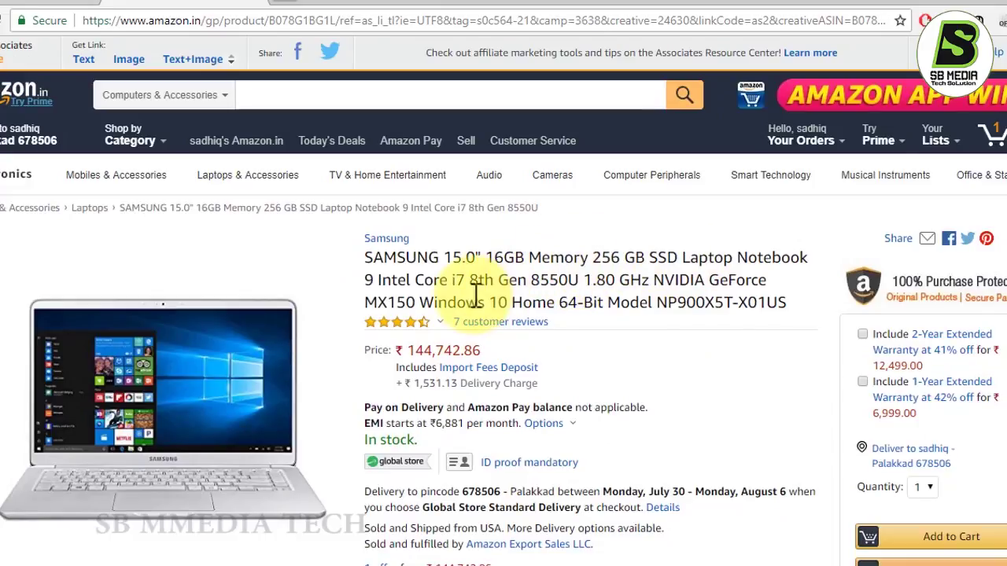
scroll(377, 386, "down", 1)
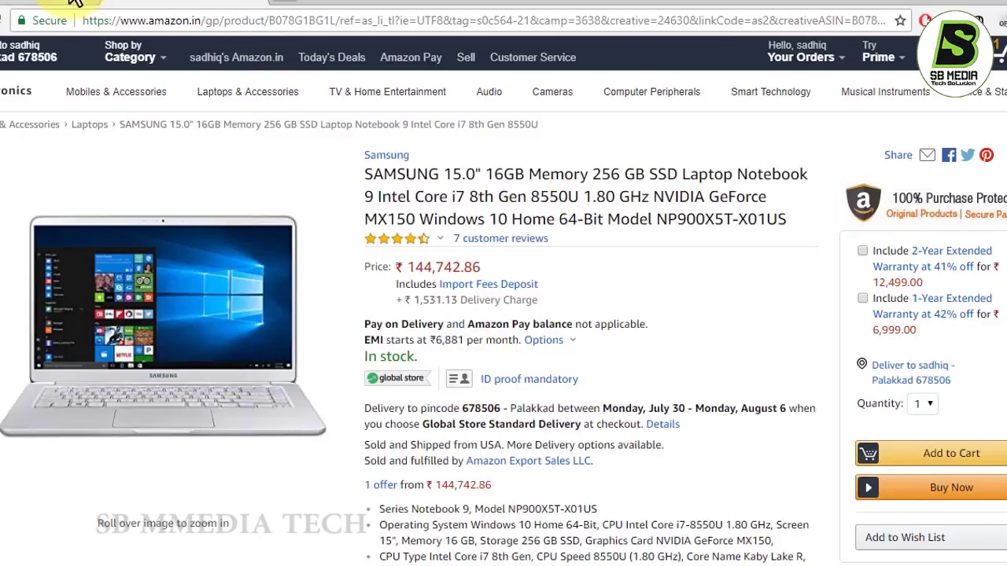
- Return to the Product Links page and search all of Amazon.in for "mobile"
left_click(74, 6)
scroll(275, 157, "up", 1)
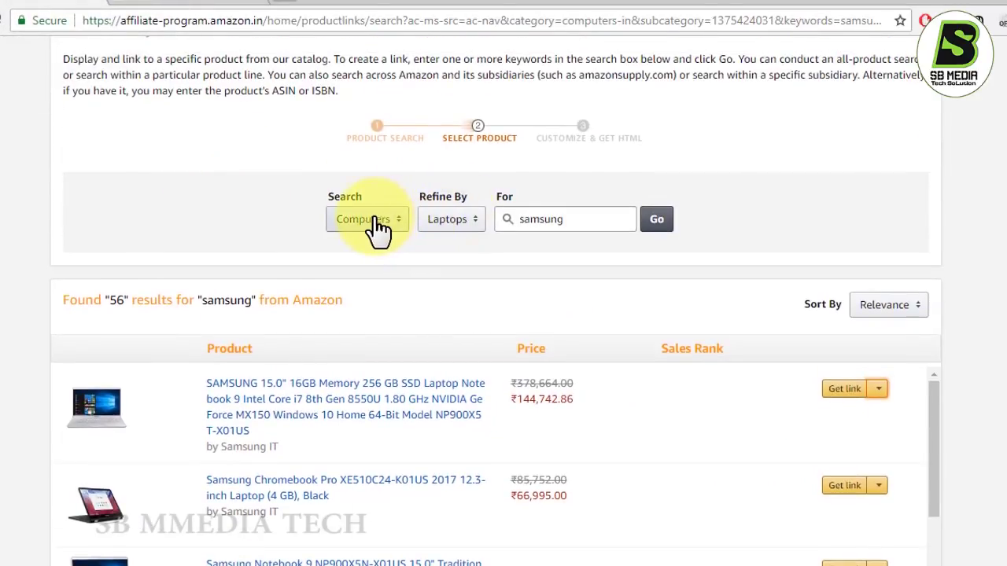
left_click(386, 224)
left_click(380, 219)
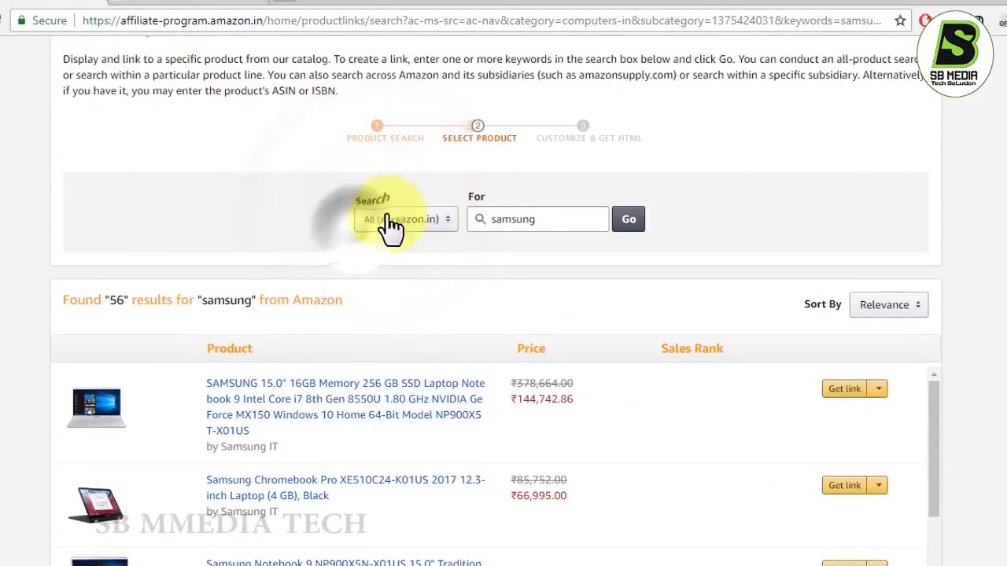
left_click_drag(569, 218, 494, 230)
key("BackSpace")
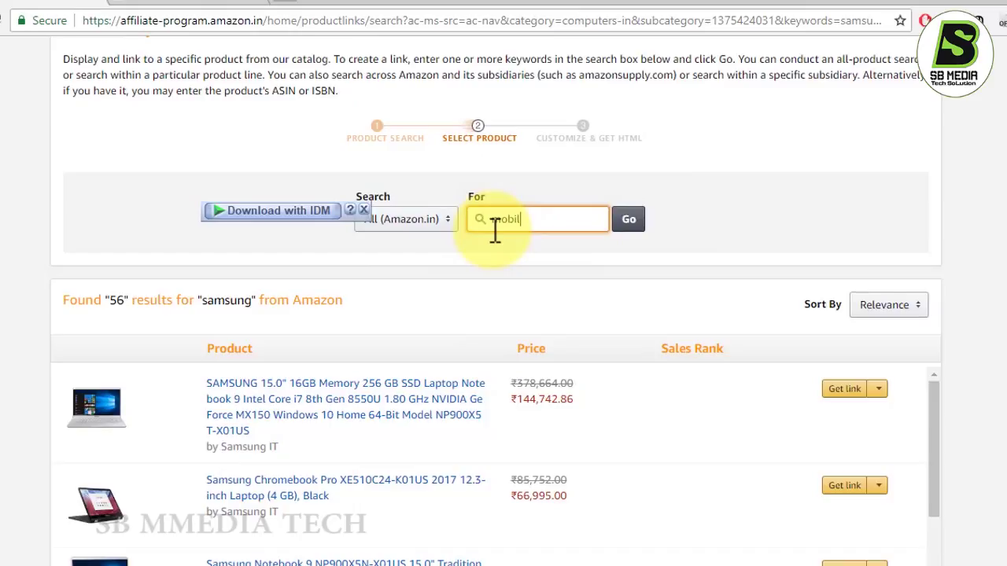
left_click(634, 228)
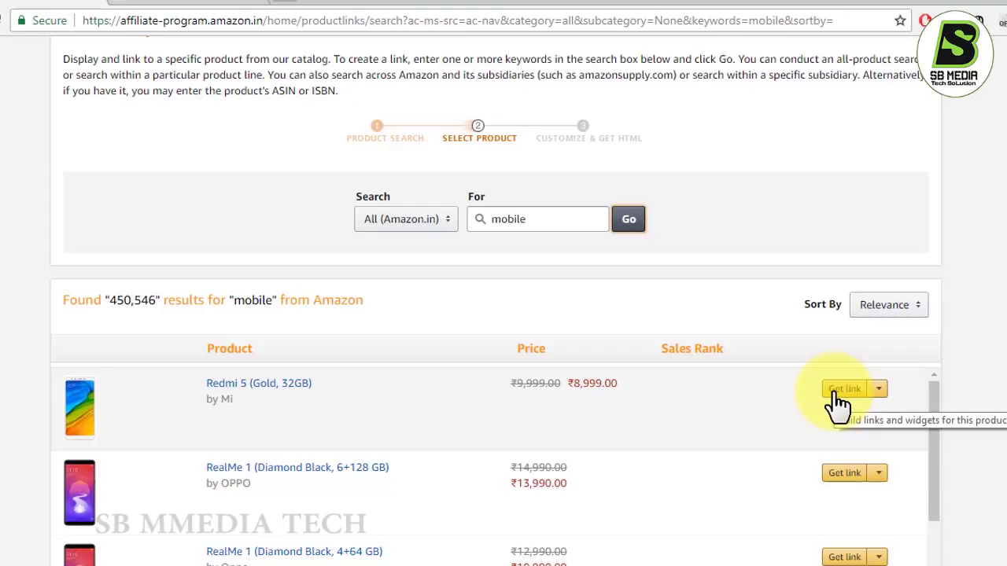
- Open the Payment Information page from the notice and examine the payee tax and payment method options
scroll(720, 338, "up", 4)
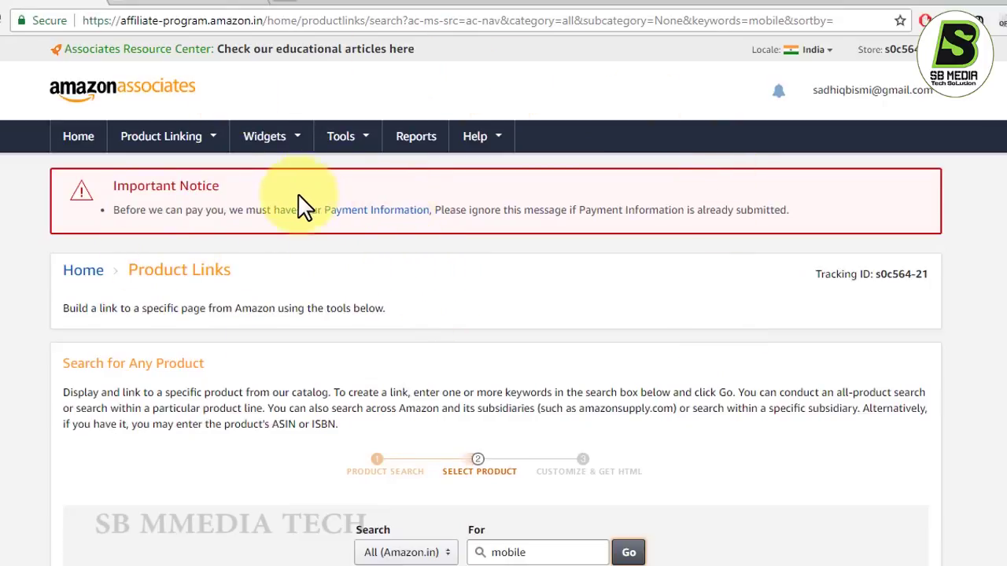
left_click(385, 213)
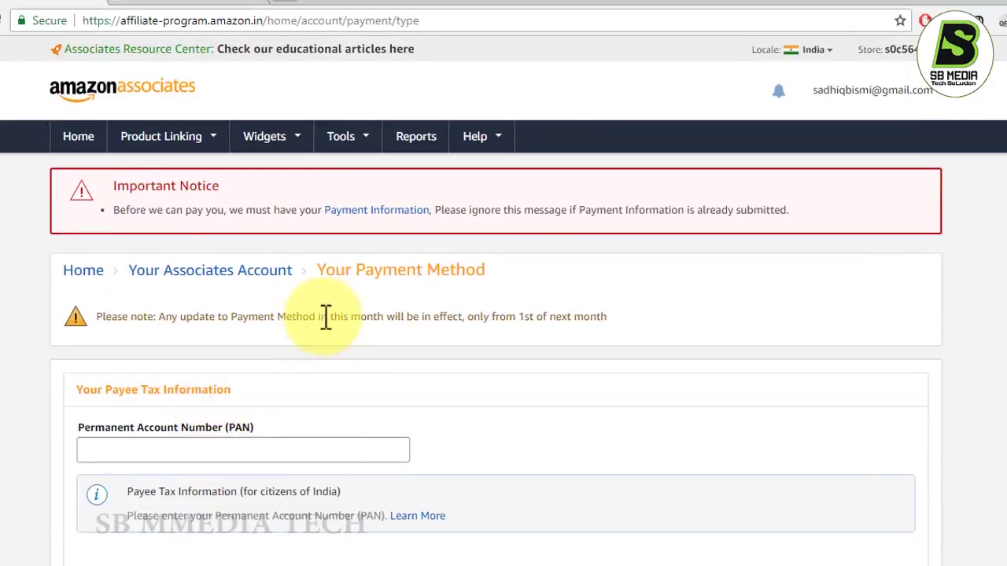
scroll(326, 317, "down", 3)
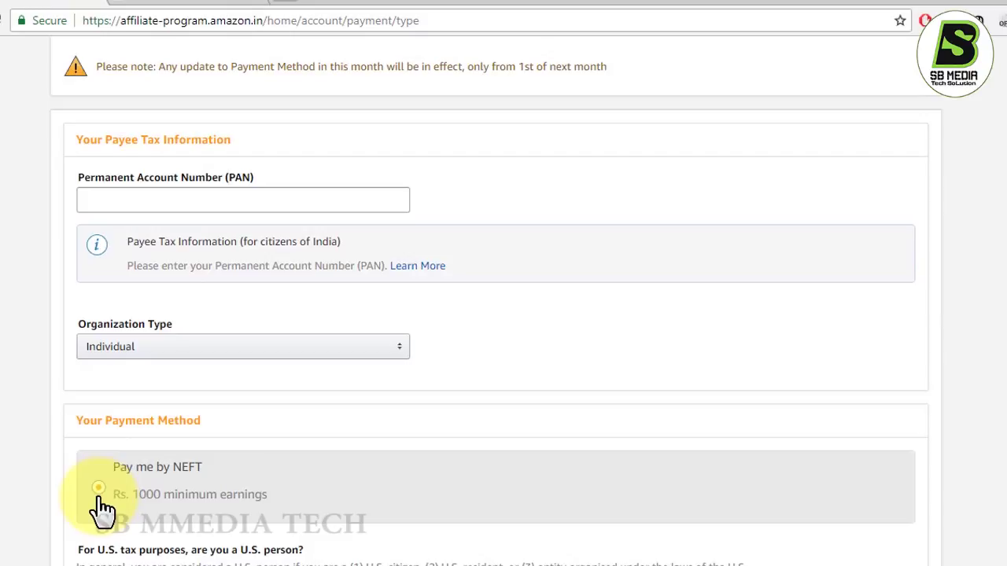
scroll(102, 509, "up", 4)
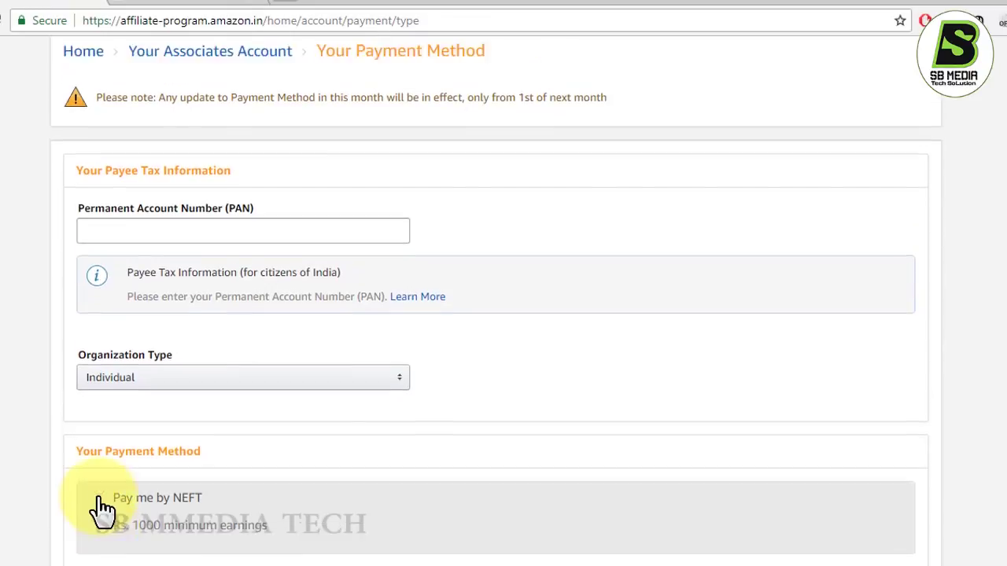